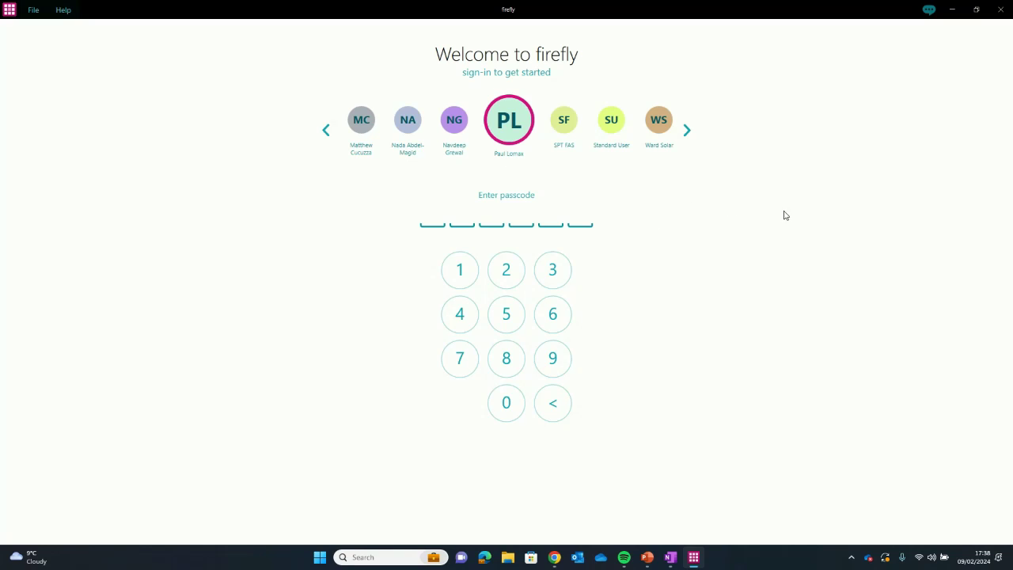
Step: Enter the six-digit sign-in passcode on the keypad to log in to Firefly
{"action": "left_click", "coordinate": [510, 272]}
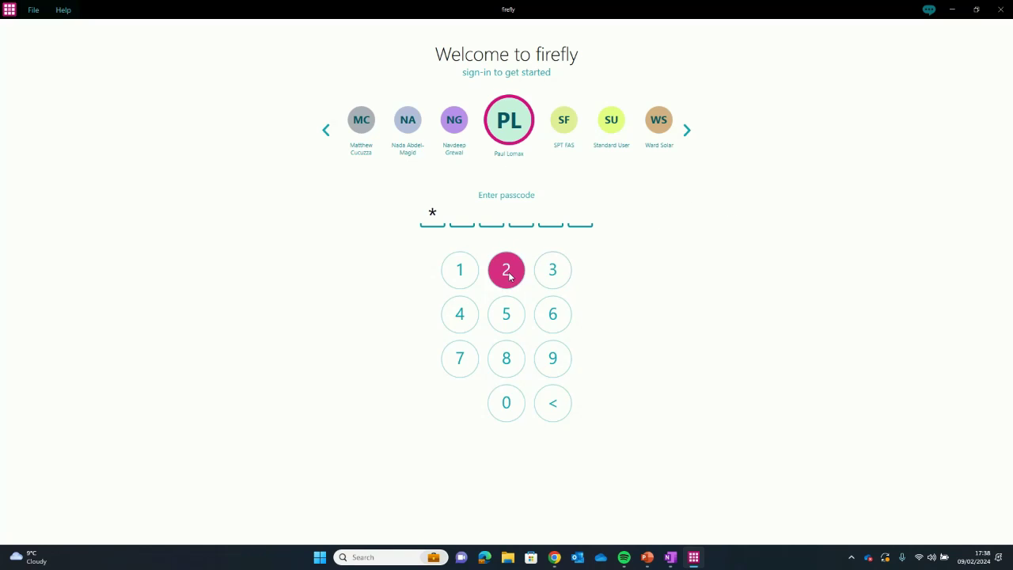
{"action": "left_click", "coordinate": [509, 272]}
{"action": "left_click", "coordinate": [509, 272]}
{"action": "left_click", "coordinate": [510, 272]}
{"action": "left_click", "coordinate": [511, 273]}
{"action": "left_click", "coordinate": [511, 273]}
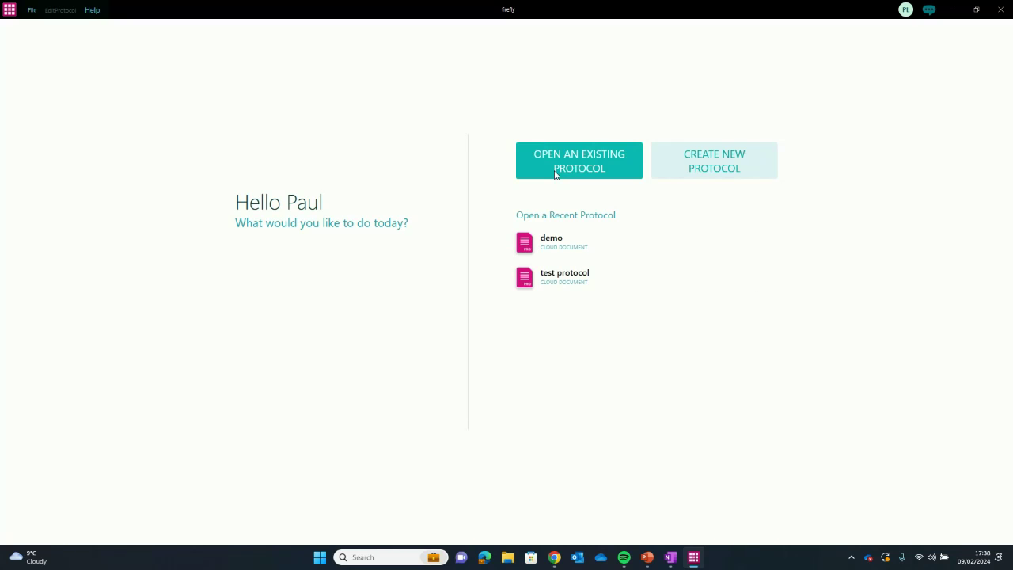
Step: Create a new empty protocol for the Firefly Genomics instrument
{"action": "left_click", "coordinate": [697, 152]}
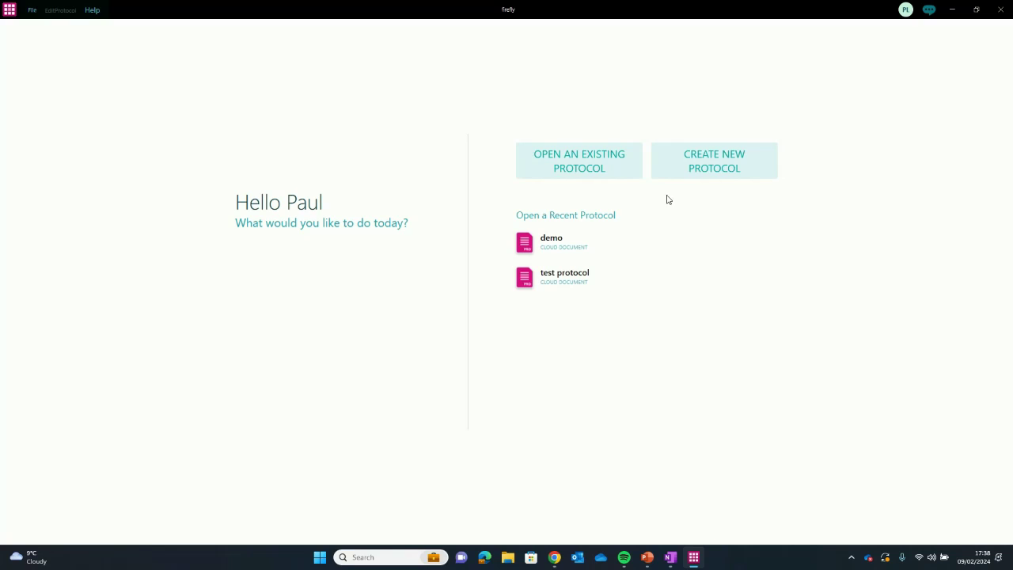
{"action": "left_click", "coordinate": [701, 168]}
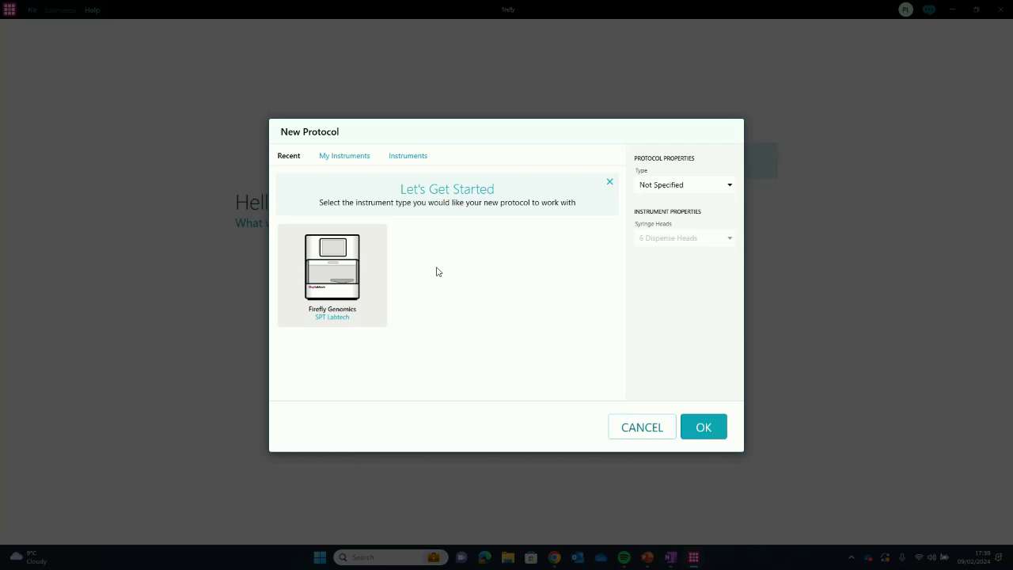
{"action": "left_click", "coordinate": [705, 428]}
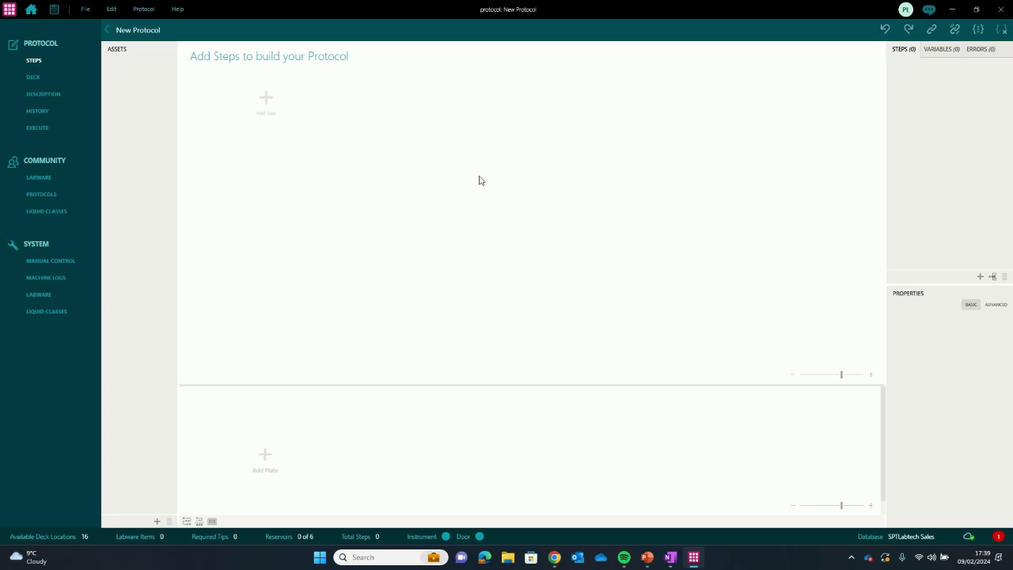
Step: Add a twin.tec PCR plate as Plate 1 with a full-plate well array named Samples
{"action": "left_click", "coordinate": [264, 454]}
{"action": "left_click", "coordinate": [343, 135]}
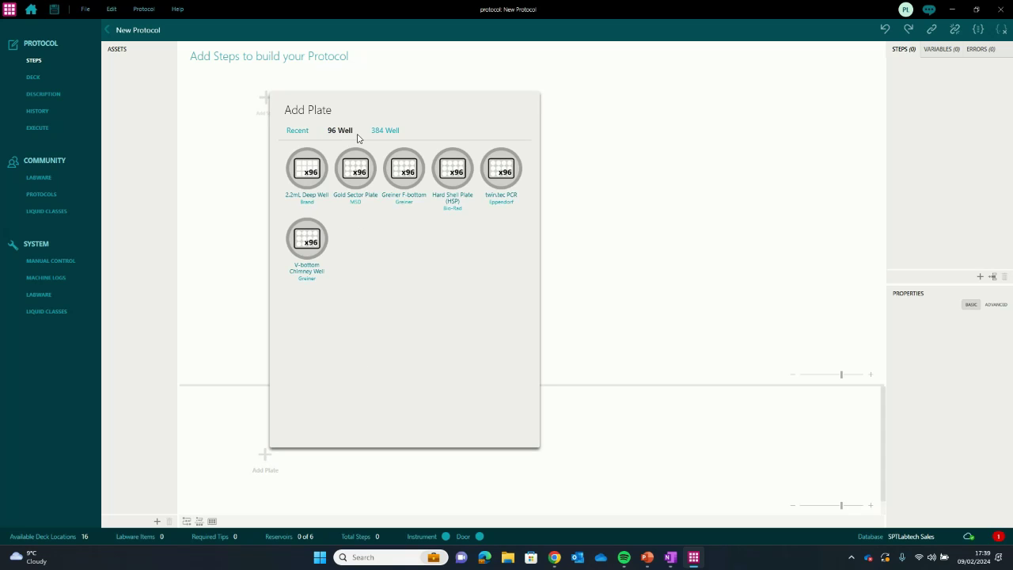
{"action": "left_click", "coordinate": [380, 136]}
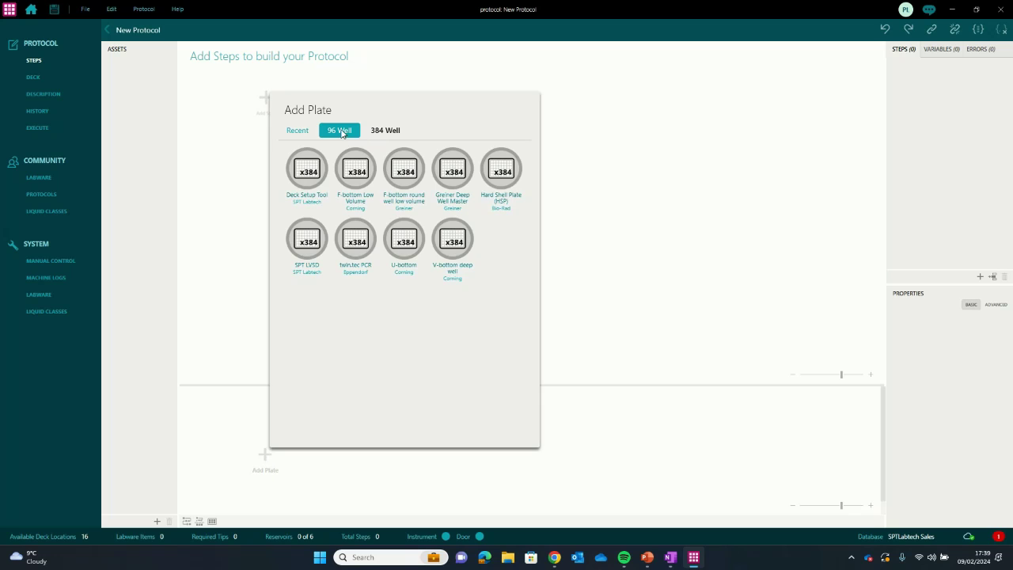
{"action": "left_click", "coordinate": [342, 133]}
{"action": "left_click", "coordinate": [378, 133]}
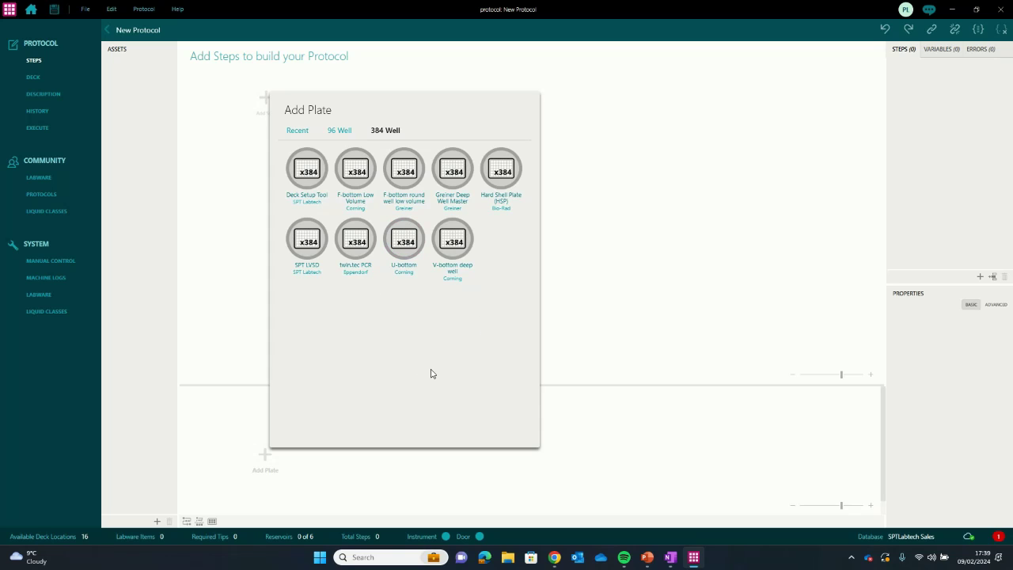
{"action": "left_click", "coordinate": [299, 131]}
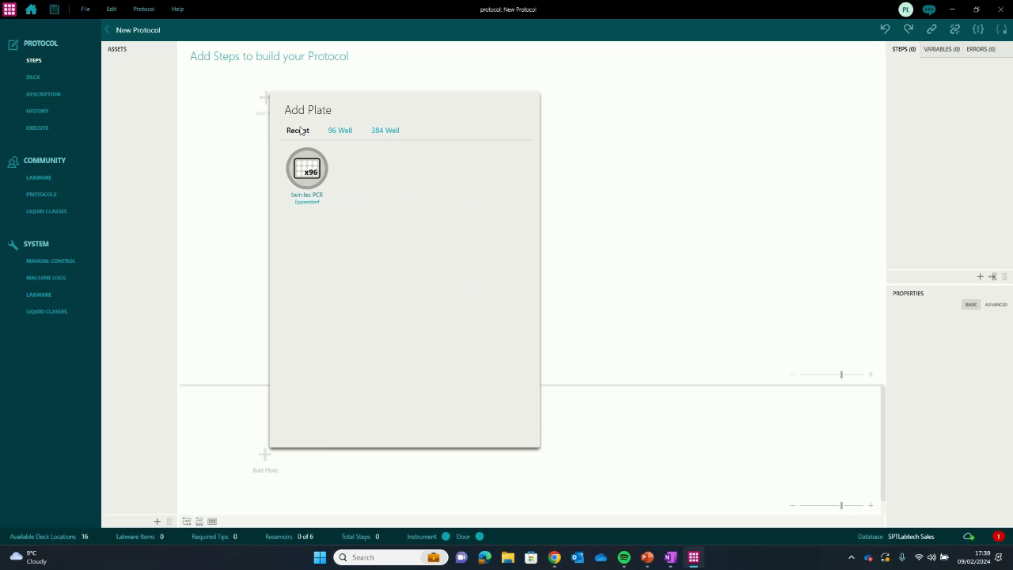
{"action": "left_click", "coordinate": [309, 173]}
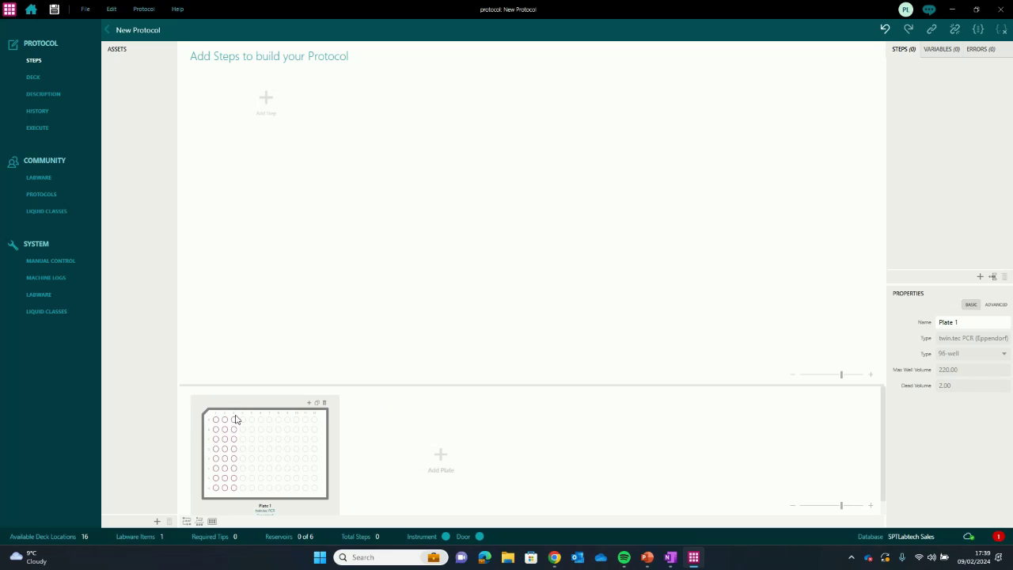
{"action": "left_click", "coordinate": [309, 403]}
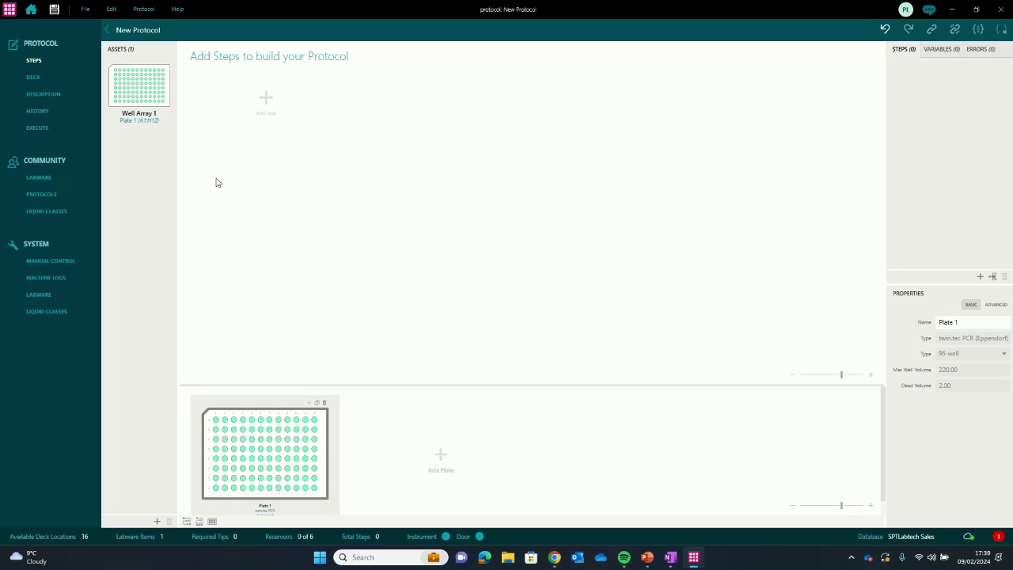
{"action": "double_click", "coordinate": [137, 116]}
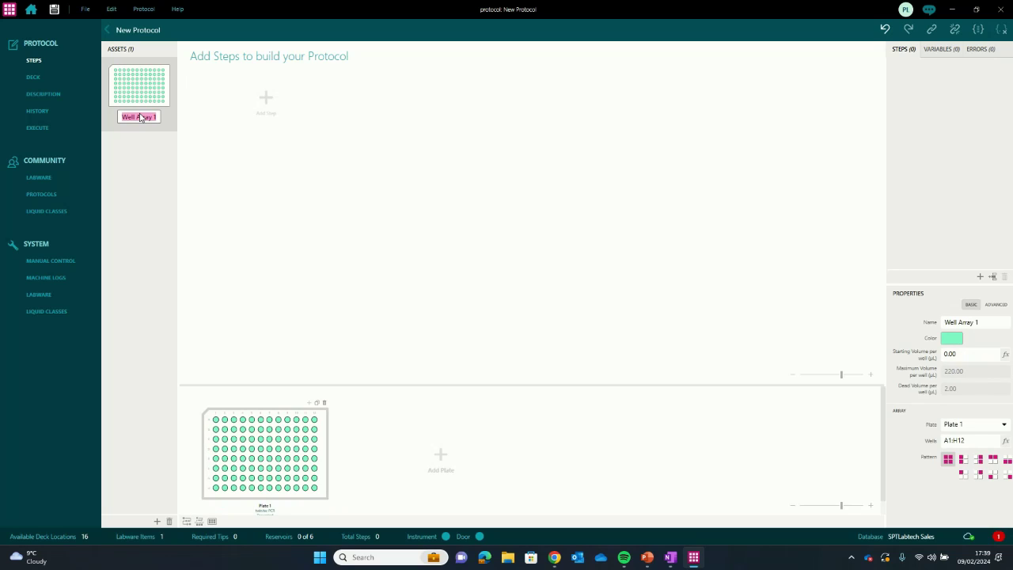
{"action": "type", "text": "Samples"}
Step: Add a second twin.tec PCR plate with an all-wells array named Reaction
{"action": "left_click", "coordinate": [440, 457]}
{"action": "left_click", "coordinate": [205, 171]}
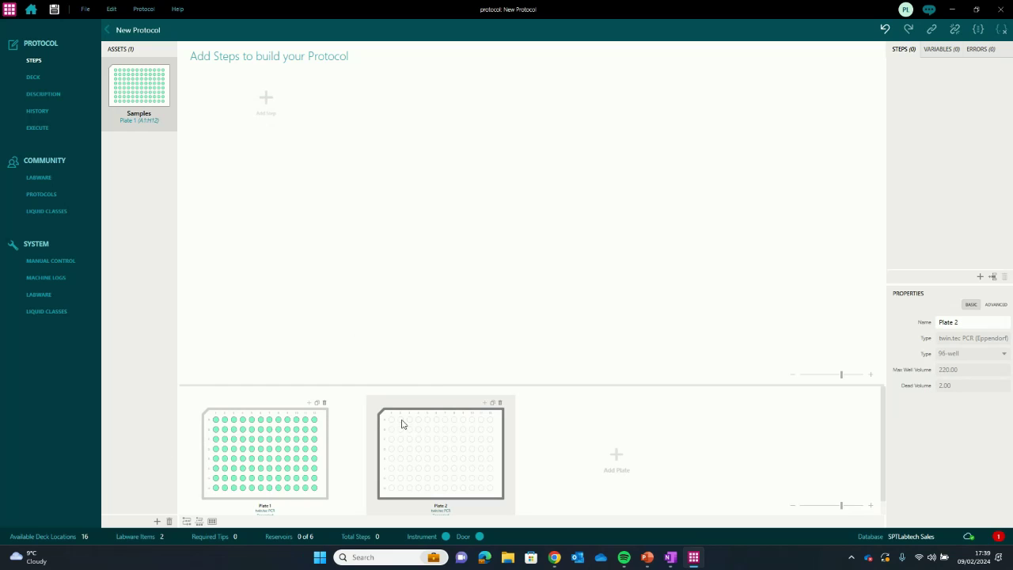
{"action": "left_click", "coordinate": [394, 417]}
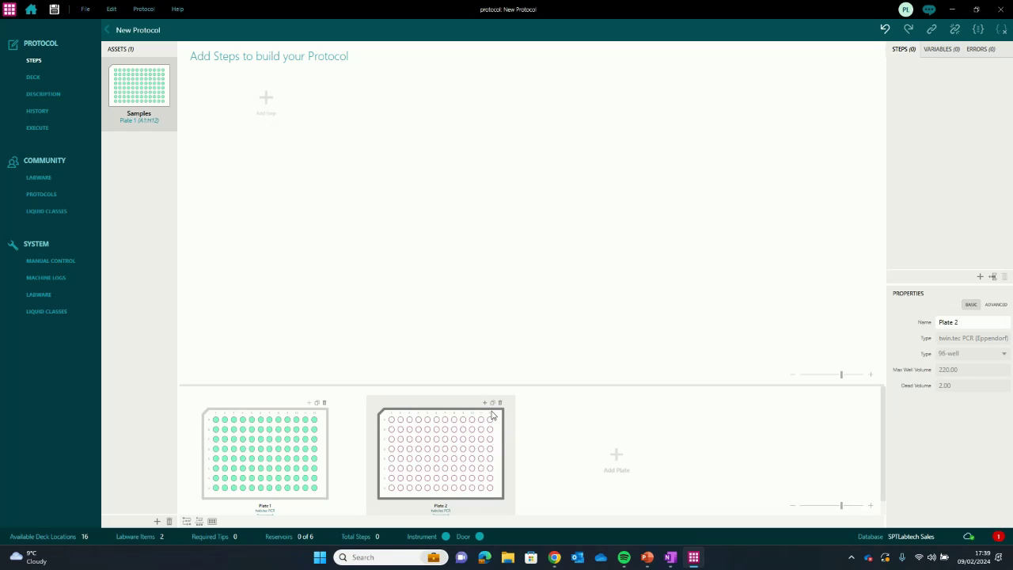
{"action": "left_click", "coordinate": [484, 401]}
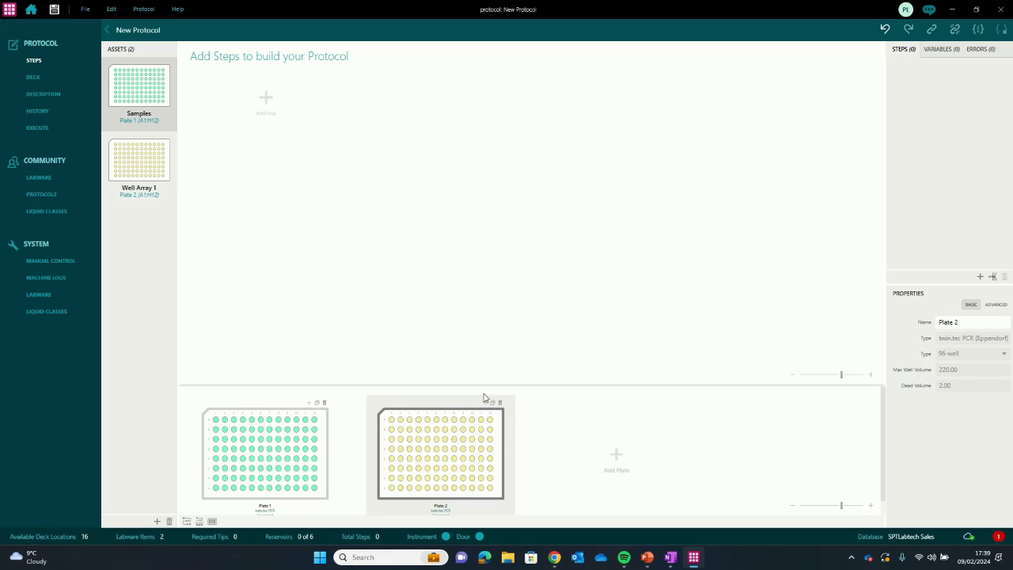
{"action": "double_click", "coordinate": [141, 191]}
{"action": "type", "text": "B"}
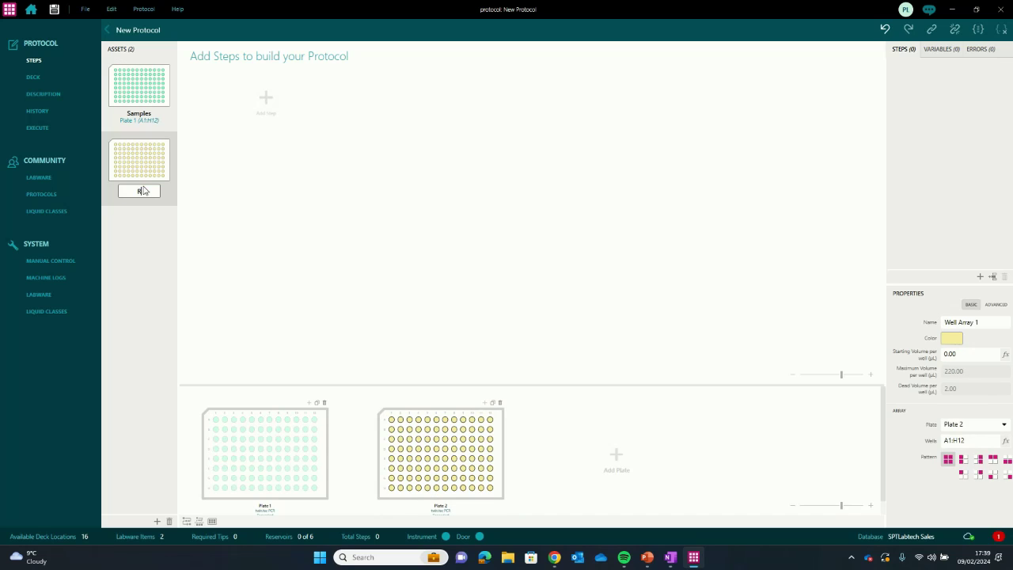
{"action": "type", "text": "eaction"}
Step: Add Tip Set 1 to the protocol's assets using 50µL Tips
{"action": "left_click", "coordinate": [157, 520]}
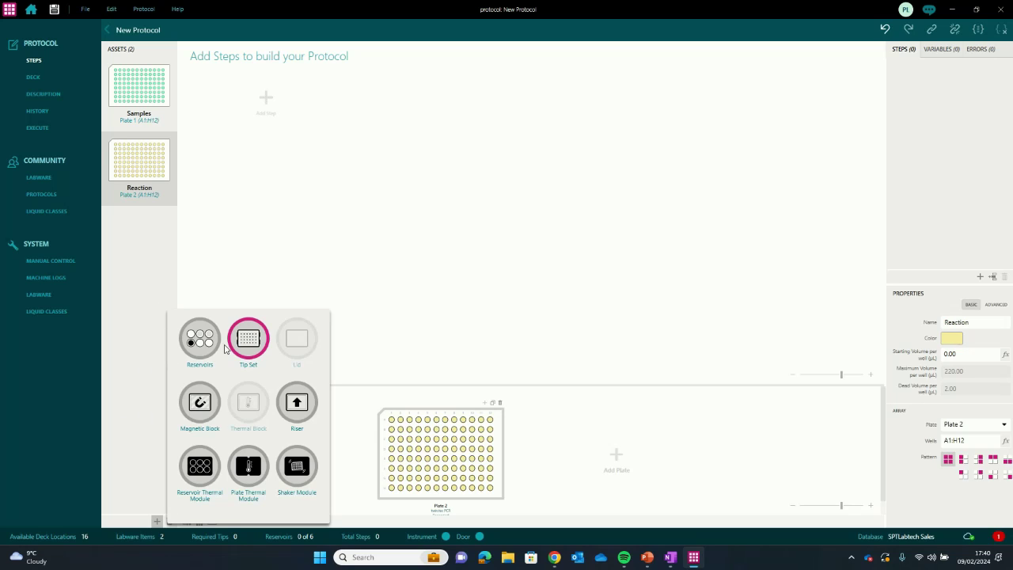
{"action": "left_click", "coordinate": [244, 340]}
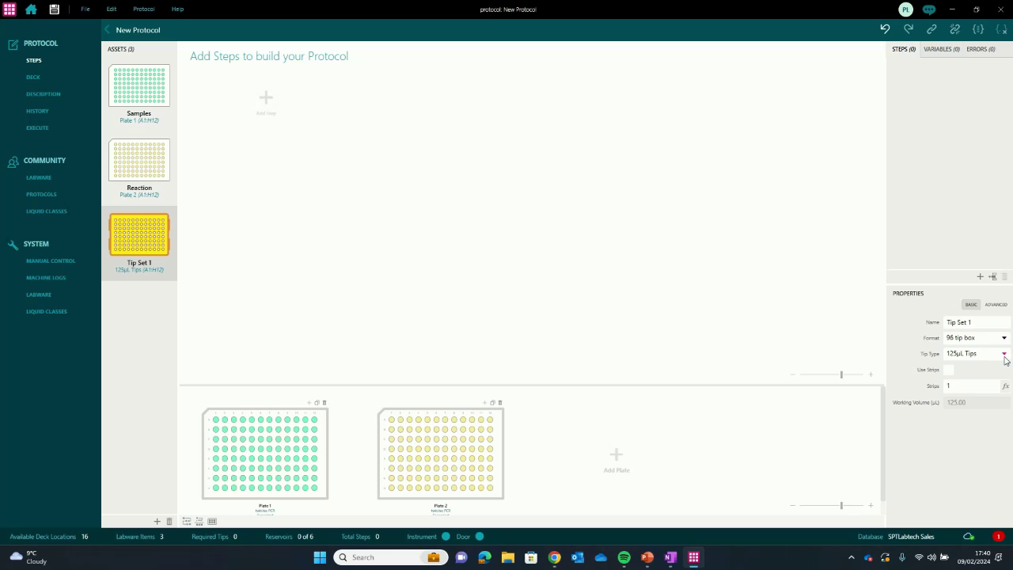
{"action": "left_click", "coordinate": [1003, 355]}
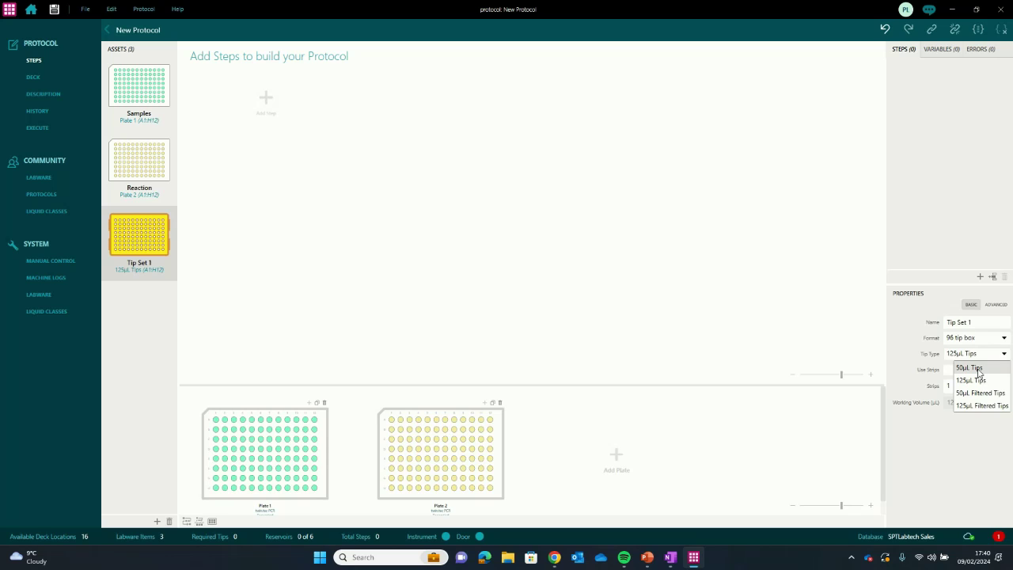
{"action": "left_click", "coordinate": [971, 368]}
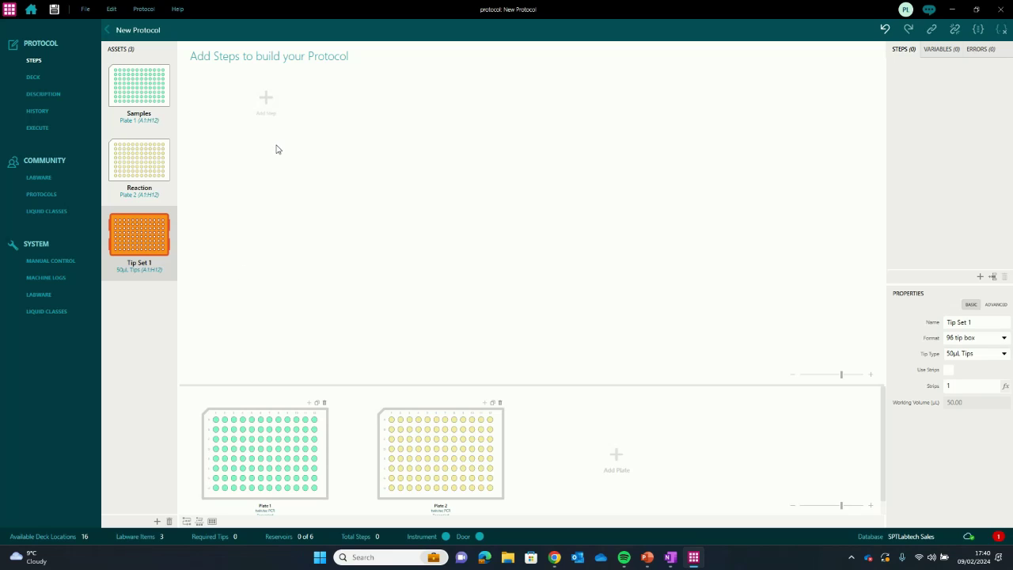
{"action": "left_click", "coordinate": [266, 99]}
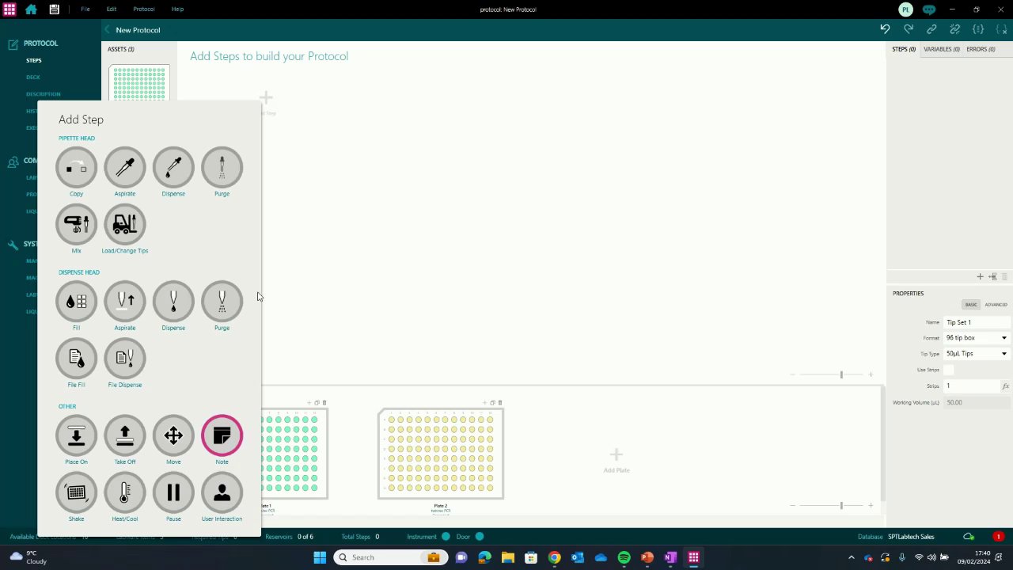
{"action": "left_click", "coordinate": [77, 168]}
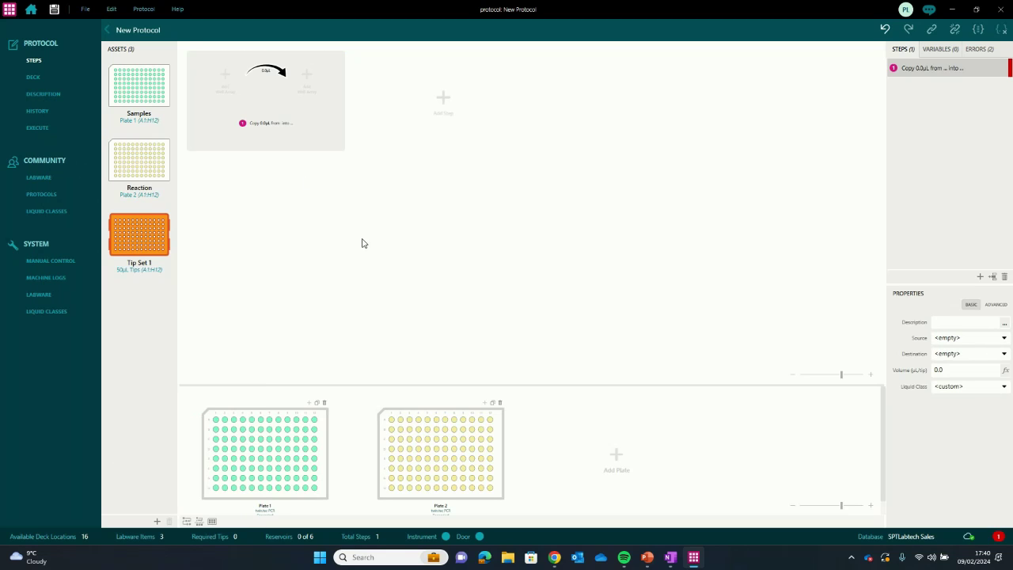
{"action": "left_click_drag", "start_coordinate": [127, 82], "coordinate": [237, 110]}
{"action": "left_click_drag", "start_coordinate": [149, 172], "coordinate": [305, 82]}
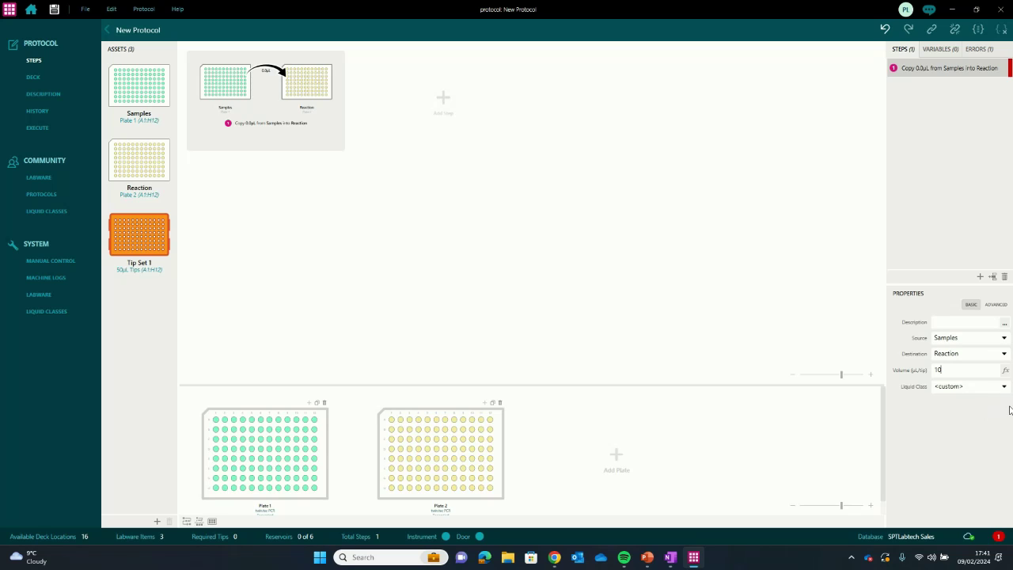
{"action": "left_click", "coordinate": [999, 305]}
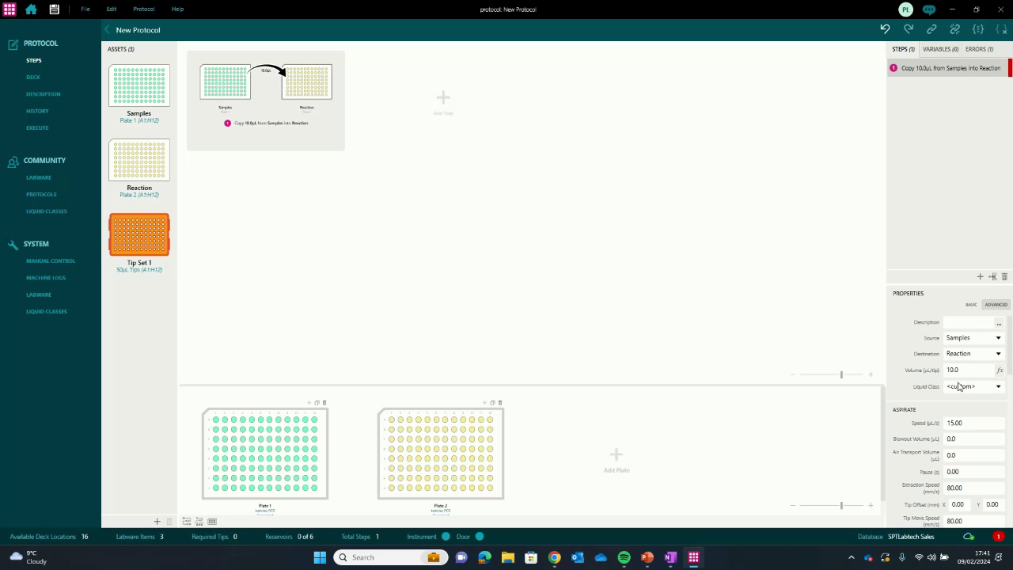
{"action": "scroll", "coordinate": [965, 392], "scroll_direction": "down", "scroll_amount": 3}
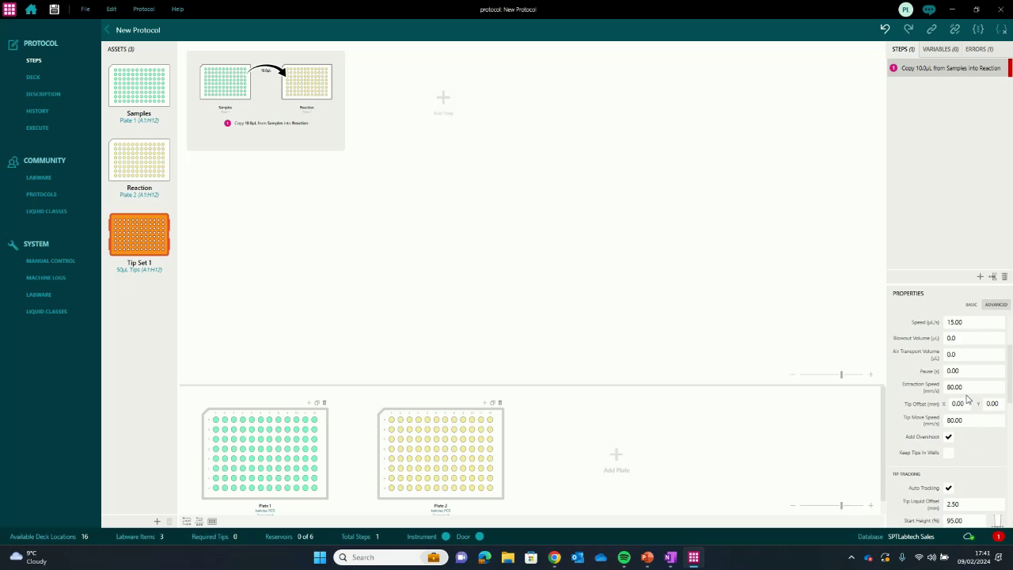
{"action": "scroll", "coordinate": [966, 396], "scroll_direction": "up", "scroll_amount": 2}
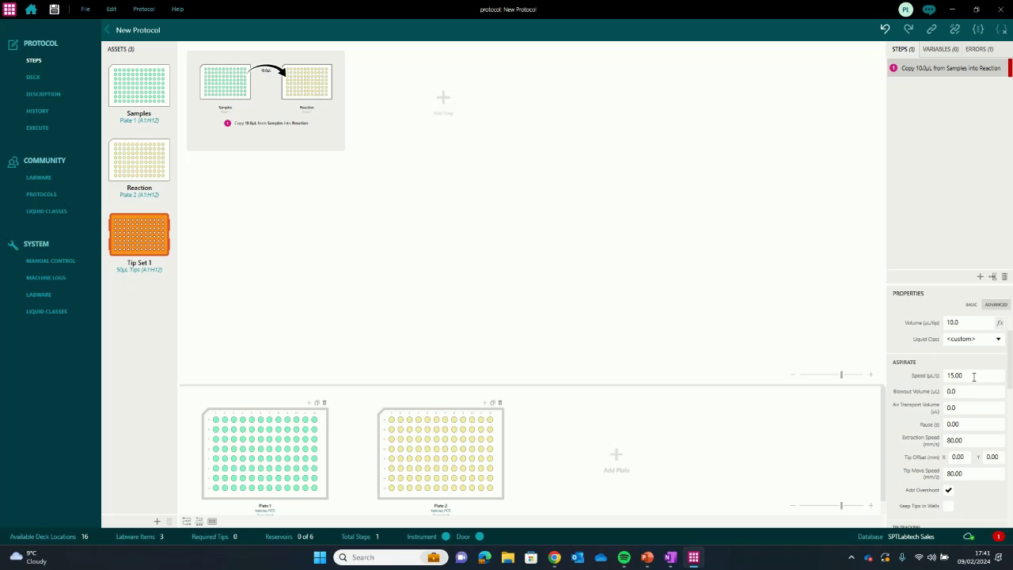
{"action": "scroll", "coordinate": [967, 391], "scroll_direction": "down", "scroll_amount": 2}
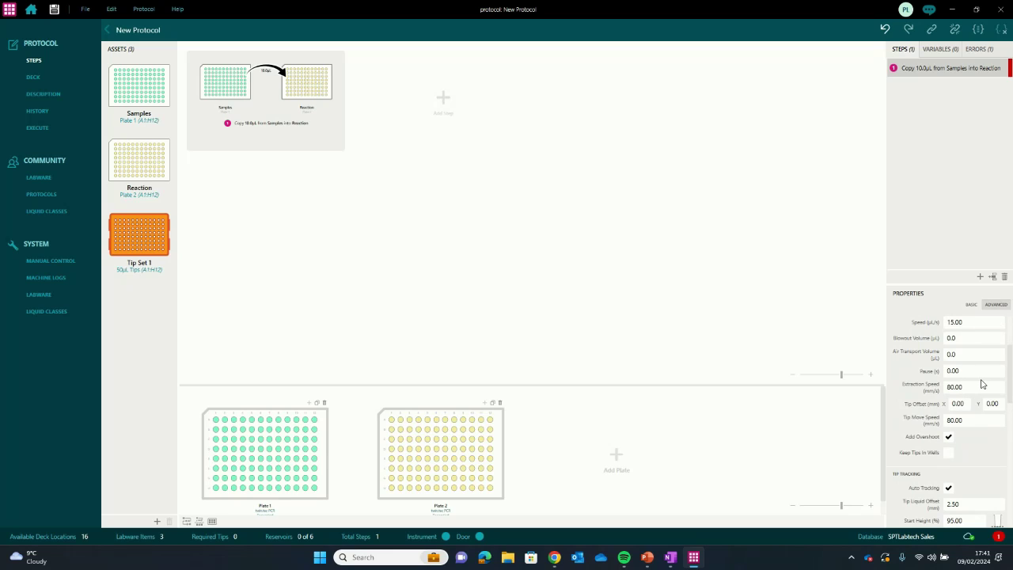
{"action": "scroll", "coordinate": [980, 386], "scroll_direction": "down", "scroll_amount": 2}
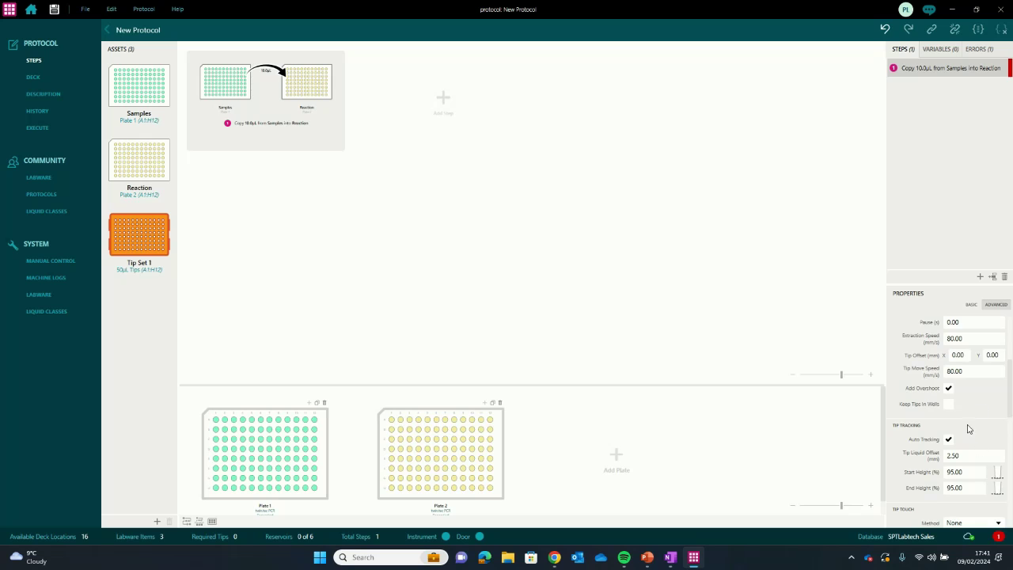
{"action": "scroll", "coordinate": [965, 427], "scroll_direction": "down", "scroll_amount": 8}
{"action": "scroll", "coordinate": [959, 427], "scroll_direction": "down", "scroll_amount": 7}
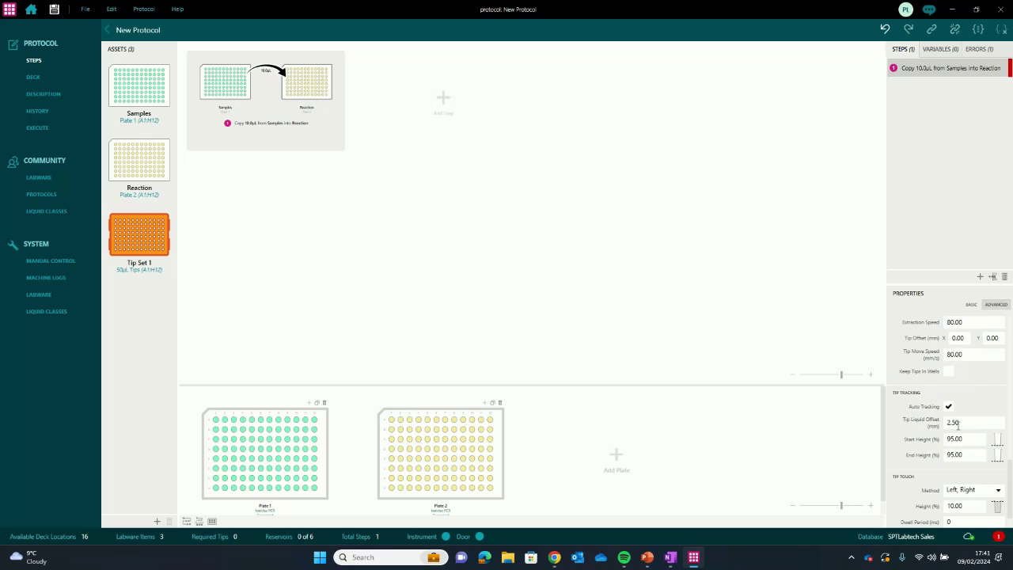
{"action": "scroll", "coordinate": [954, 422], "scroll_direction": "up", "scroll_amount": 18}
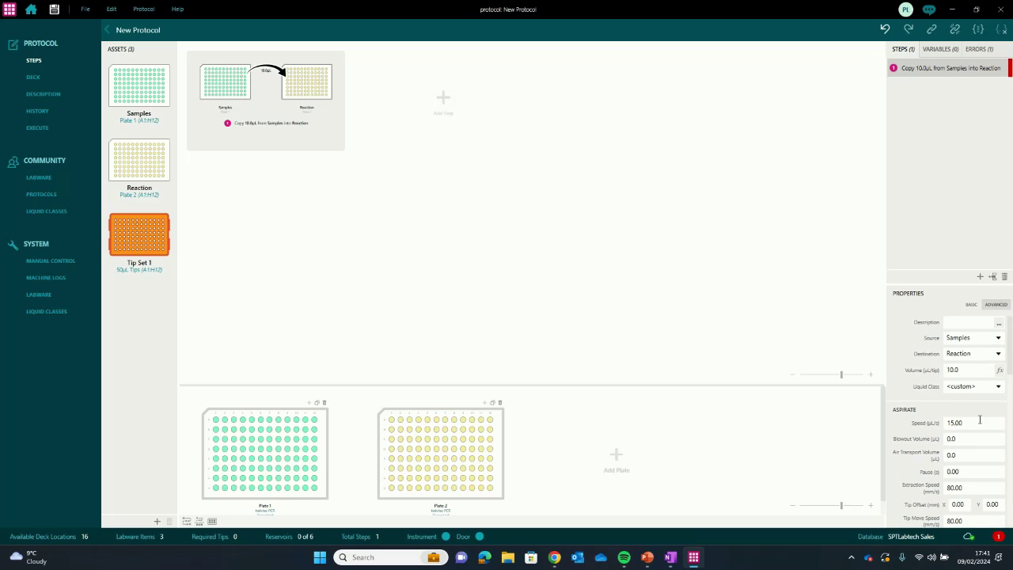
{"action": "left_click", "coordinate": [970, 305]}
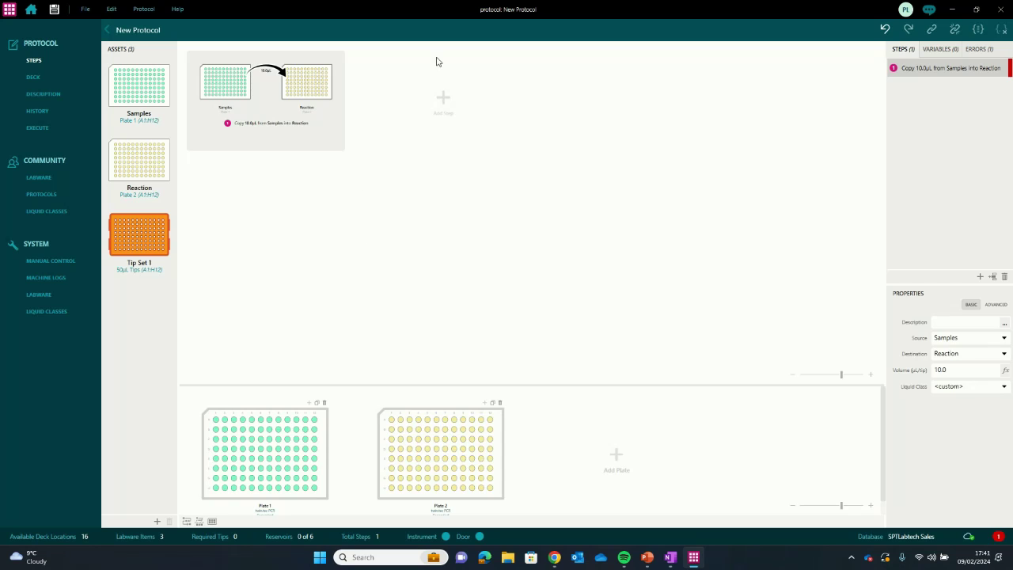
Step: Add a Load/Change Tips step that loads the pipette head from Tip Set 1
{"action": "left_click", "coordinate": [443, 98]}
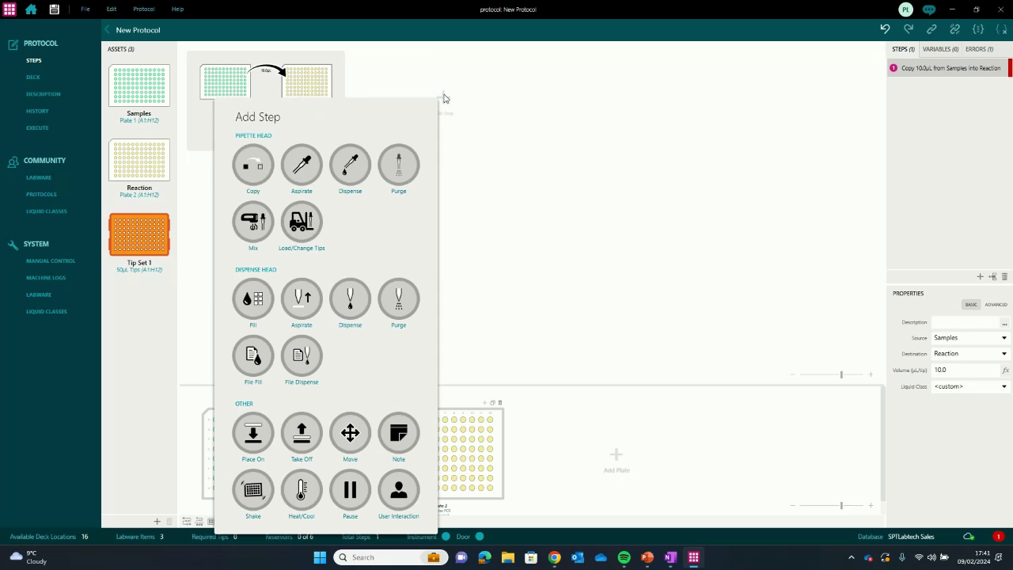
{"action": "left_click", "coordinate": [304, 222]}
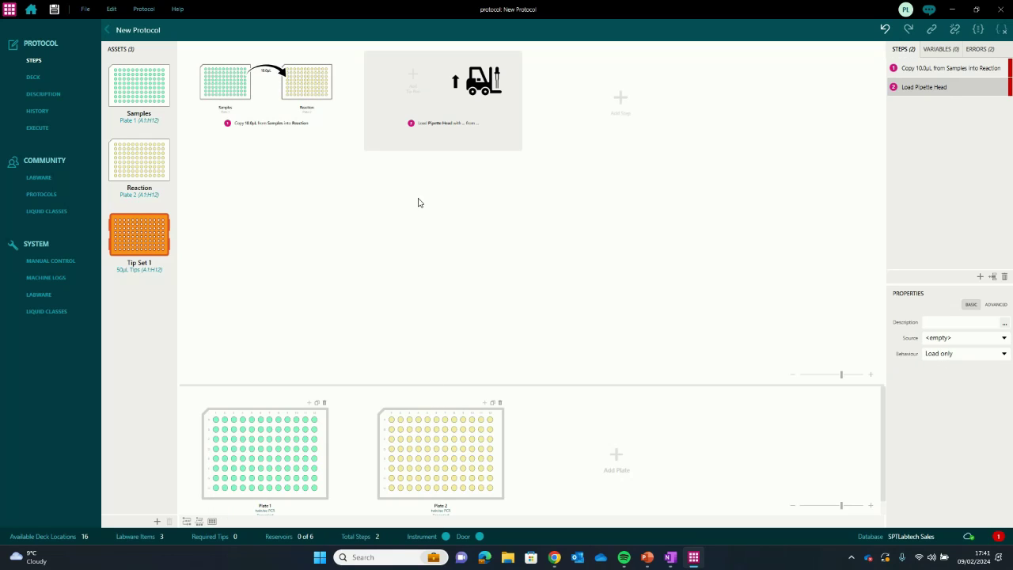
{"action": "left_click_drag", "start_coordinate": [133, 243], "coordinate": [214, 110]}
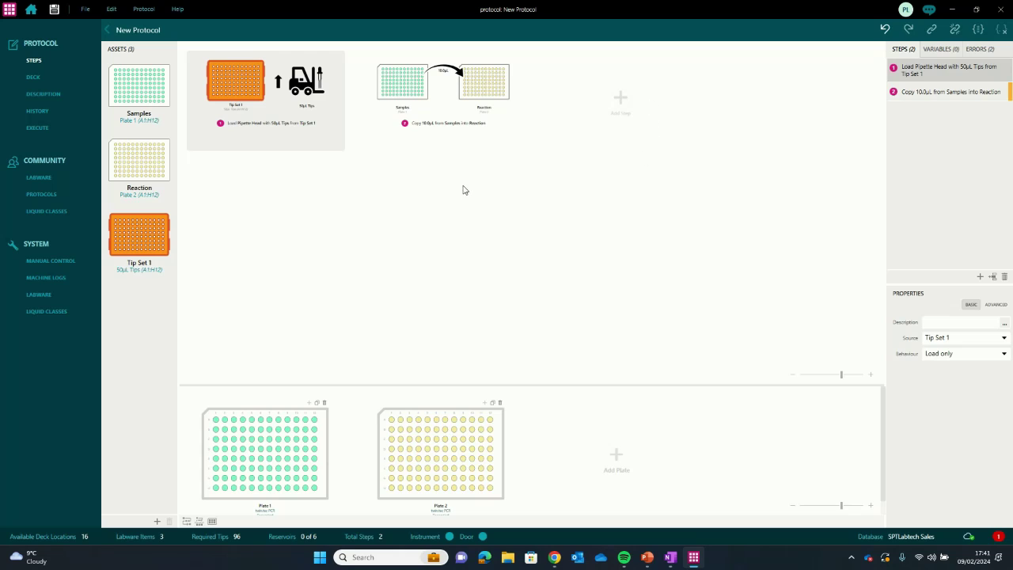
Step: Add a Reservoir Liquid 1 asset assigned to reservoir R1
{"action": "left_click", "coordinate": [156, 521]}
{"action": "left_click", "coordinate": [211, 363]}
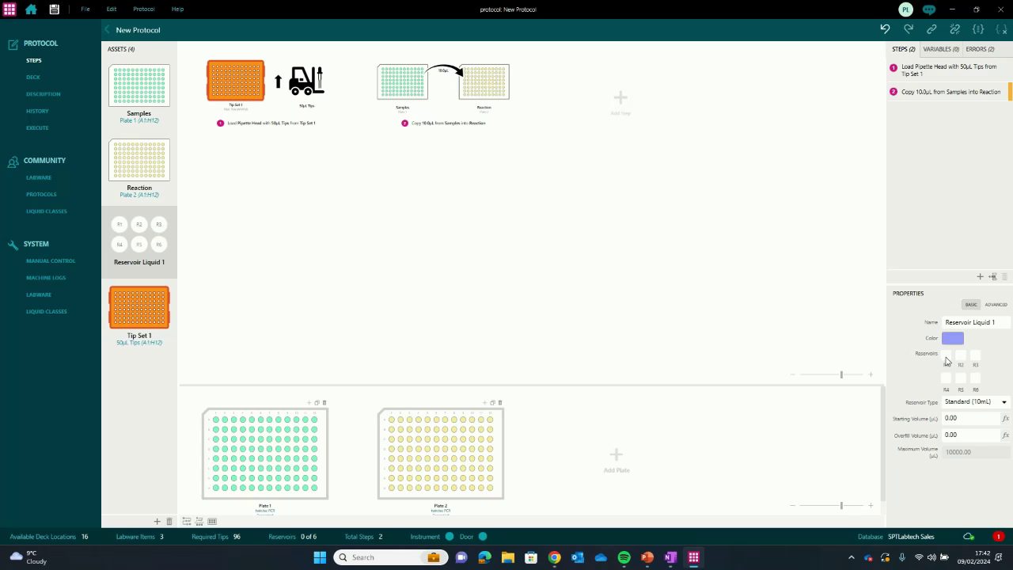
{"action": "left_click", "coordinate": [949, 357]}
Step: Add a Fill step putting 10.00µL from reservoir R1 into Reaction with the Default preset
{"action": "left_click", "coordinate": [621, 98]}
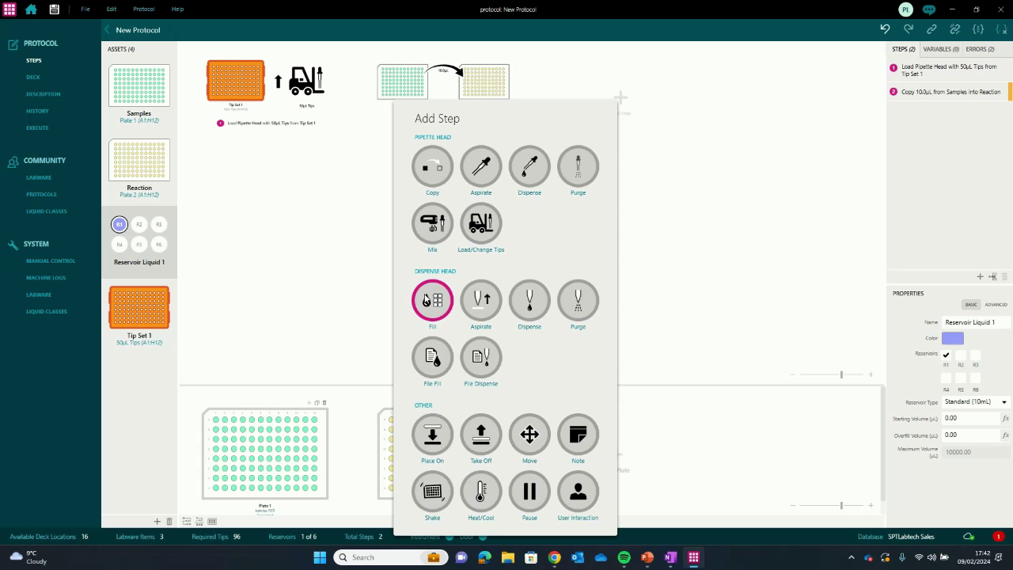
{"action": "left_click", "coordinate": [432, 307]}
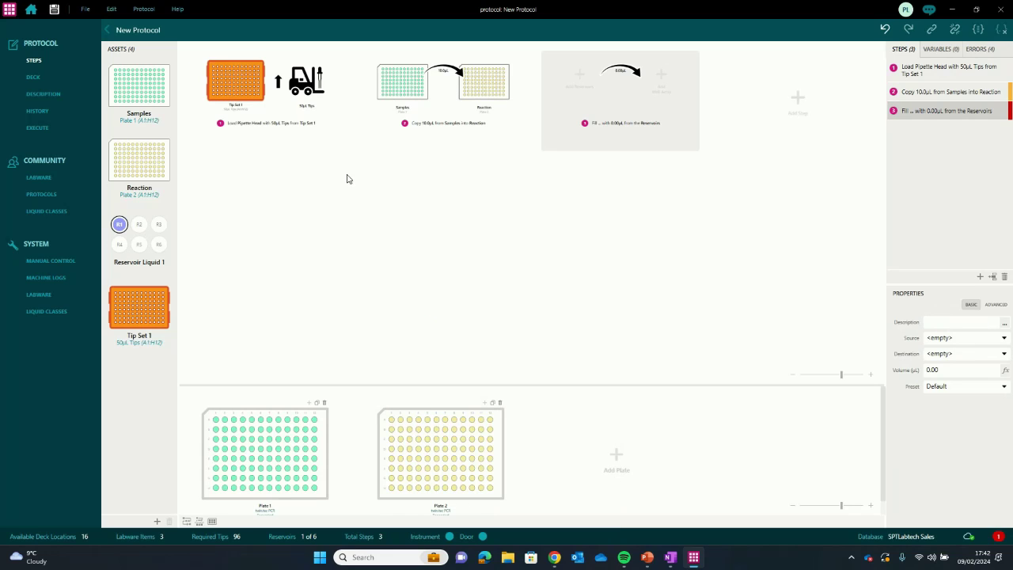
{"action": "left_click_drag", "start_coordinate": [117, 229], "coordinate": [572, 81]}
{"action": "left_click_drag", "start_coordinate": [132, 169], "coordinate": [661, 87]}
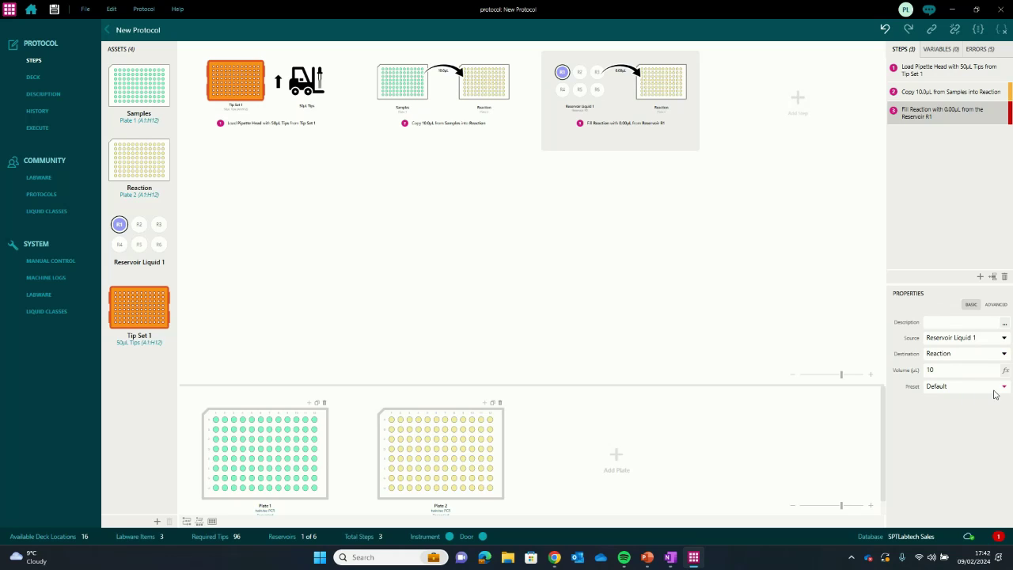
{"action": "left_click", "coordinate": [1003, 387]}
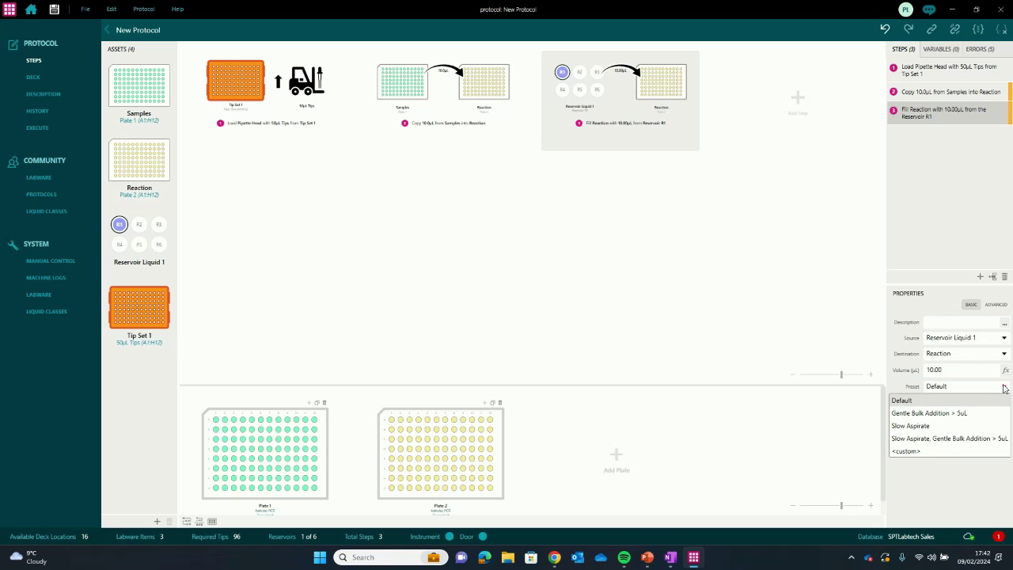
{"action": "left_click", "coordinate": [1003, 389]}
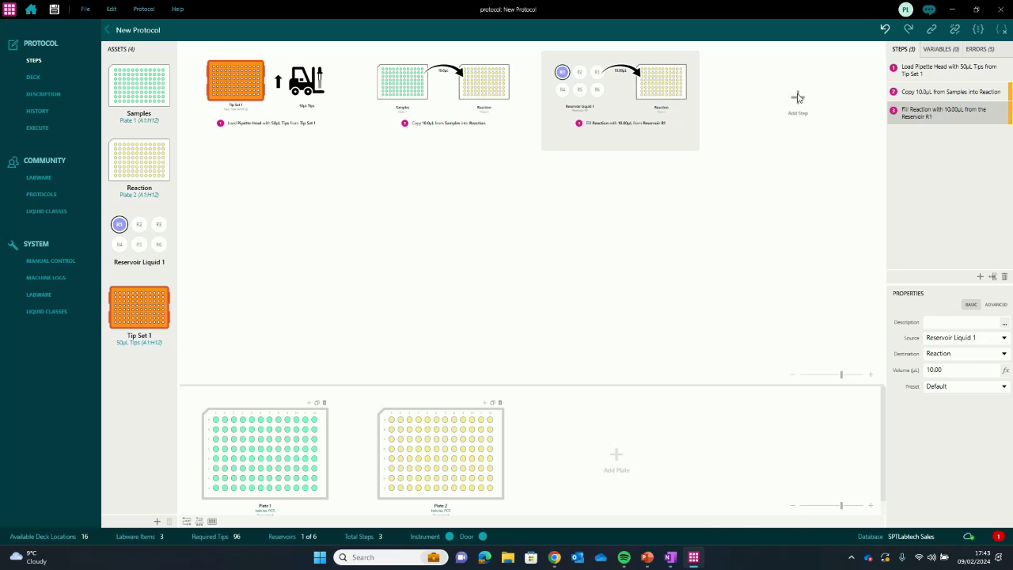
Step: Add a Shaker Module asset and a Place On step putting Plate 2 on it
{"action": "left_click", "coordinate": [797, 97]}
{"action": "left_click", "coordinate": [609, 433]}
{"action": "left_click", "coordinate": [157, 524]}
{"action": "left_click", "coordinate": [296, 469]}
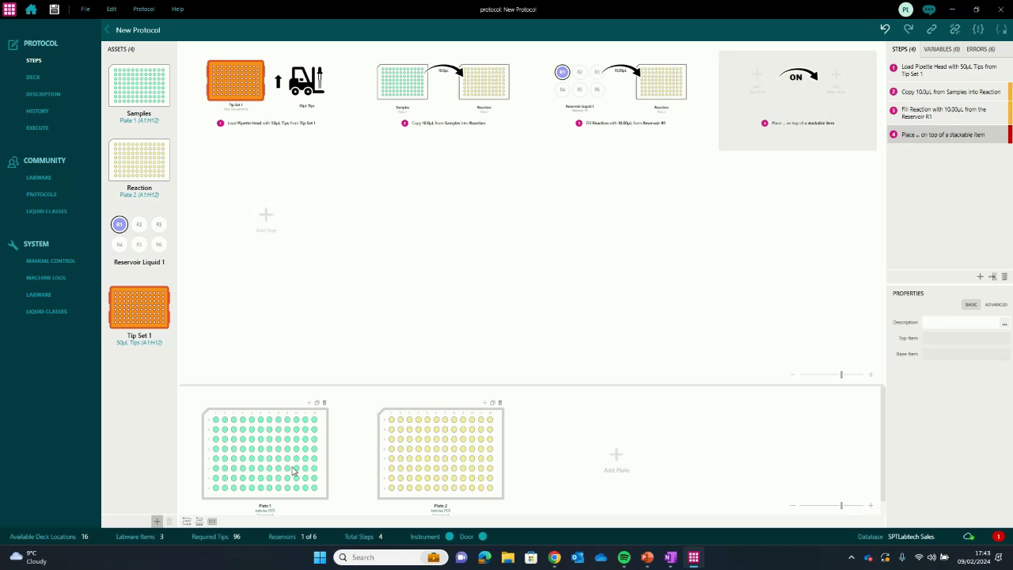
{"action": "left_click_drag", "start_coordinate": [170, 379], "coordinate": [841, 80]}
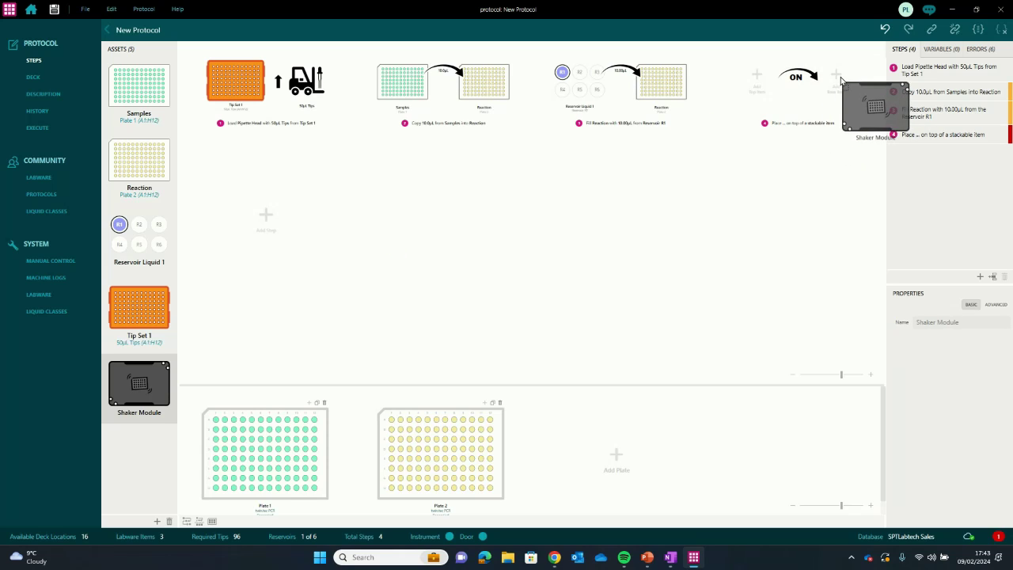
{"action": "left_click_drag", "start_coordinate": [138, 154], "coordinate": [766, 93]}
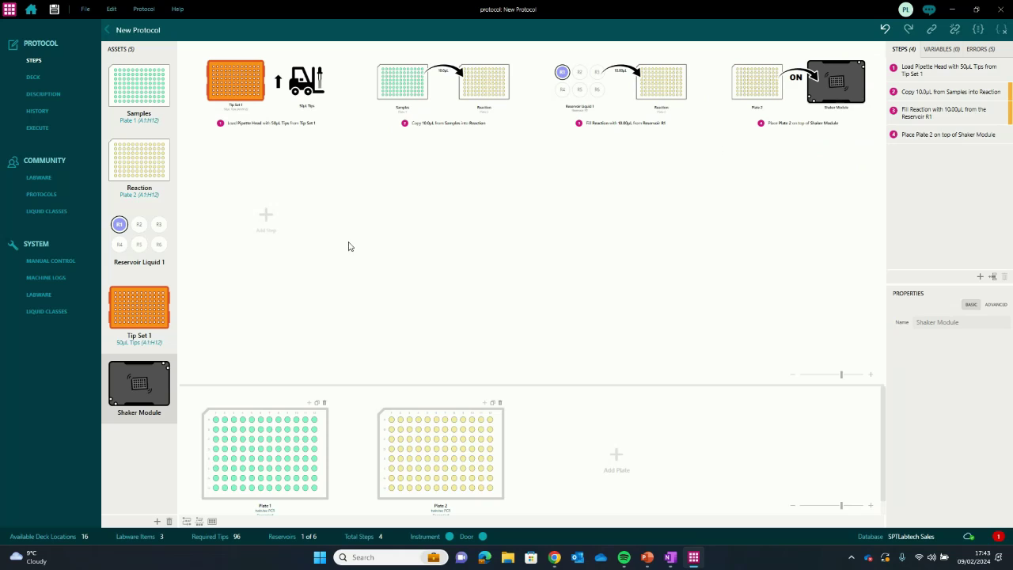
Step: Add a Shake step for Plate 2 at 2000 rpm lasting 00:00:30
{"action": "left_click", "coordinate": [266, 216]}
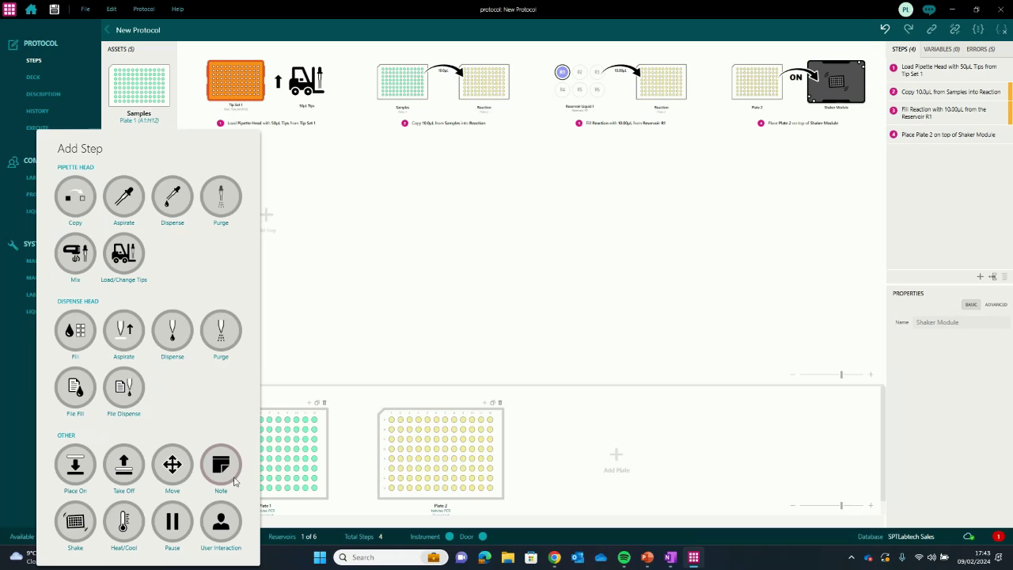
{"action": "left_click", "coordinate": [75, 522]}
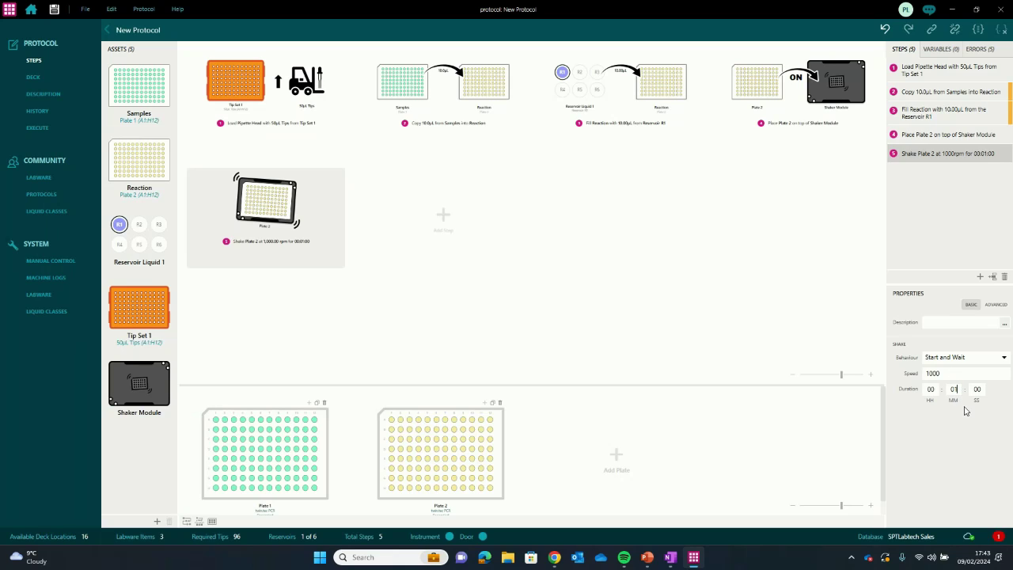
{"action": "type", "text": "0"}
{"action": "left_click", "coordinate": [977, 389]}
{"action": "type", "text": "3"}
{"action": "left_click", "coordinate": [948, 372]}
Step: Add a Take Off step removing Plate 2 from the Shaker Module
{"action": "left_click", "coordinate": [443, 217]}
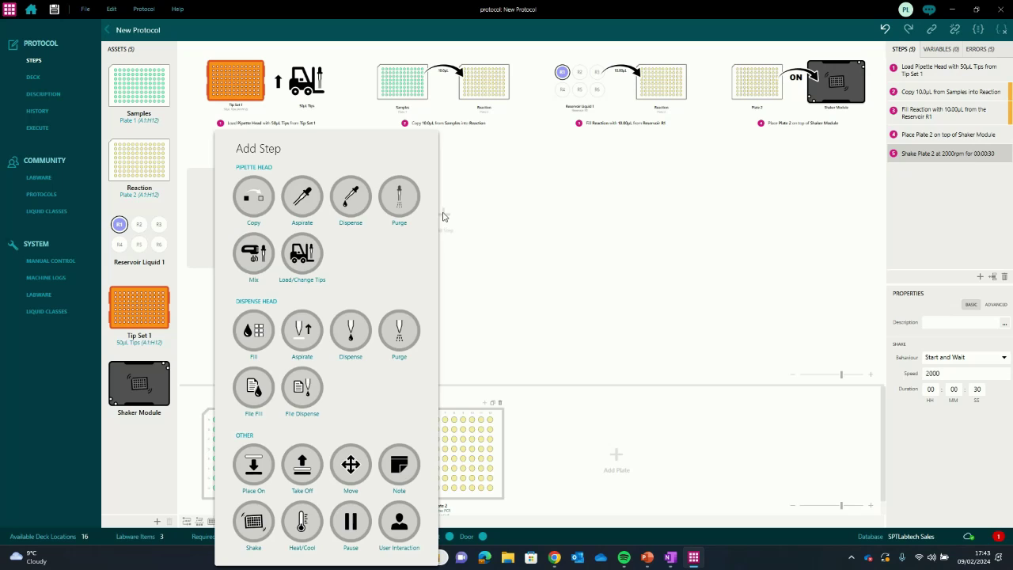
{"action": "left_click", "coordinate": [306, 472]}
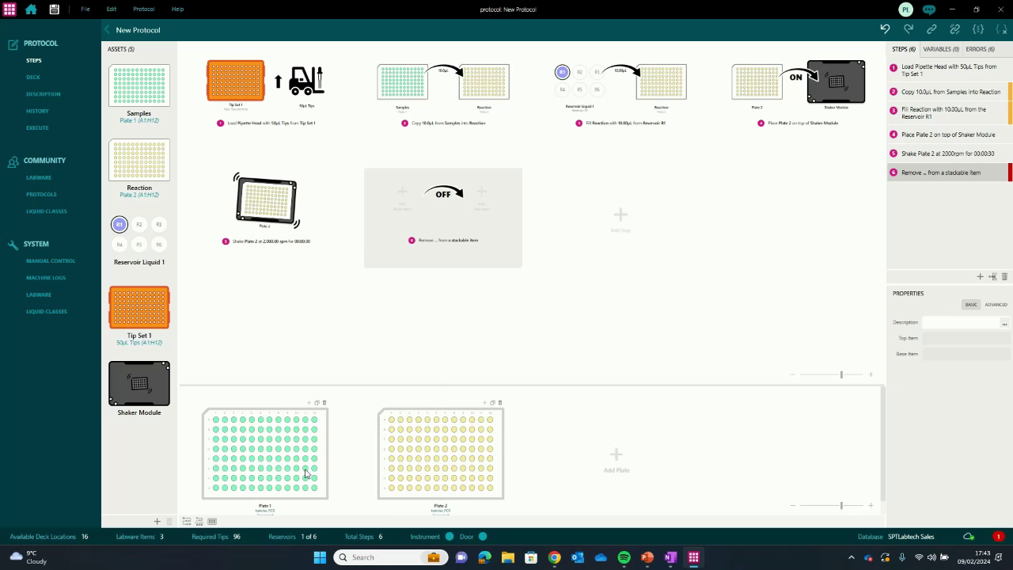
{"action": "left_click_drag", "start_coordinate": [140, 165], "coordinate": [485, 198]}
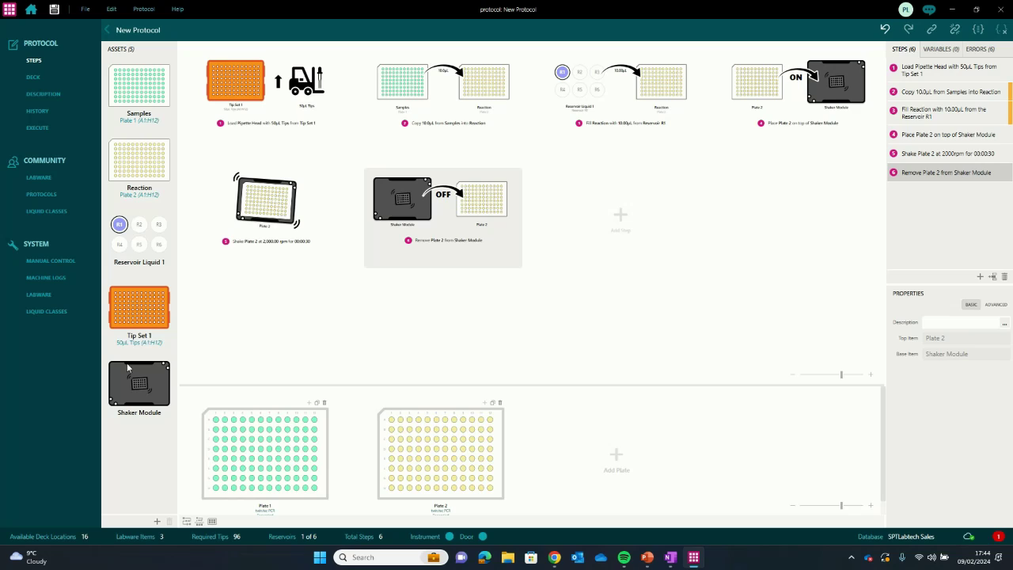
Step: Place Plate 1, Tip Set 1 and Plate 2 on the deck manually, then clear the layout
{"action": "left_click", "coordinate": [32, 77]}
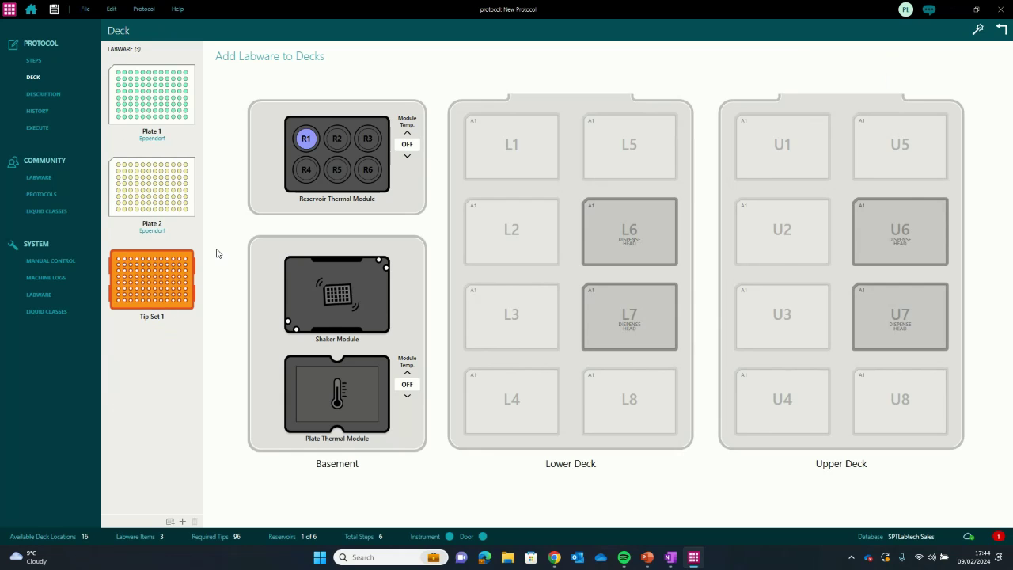
{"action": "left_click_drag", "start_coordinate": [151, 95], "coordinate": [785, 150]}
{"action": "left_click_drag", "start_coordinate": [156, 178], "coordinate": [494, 147]}
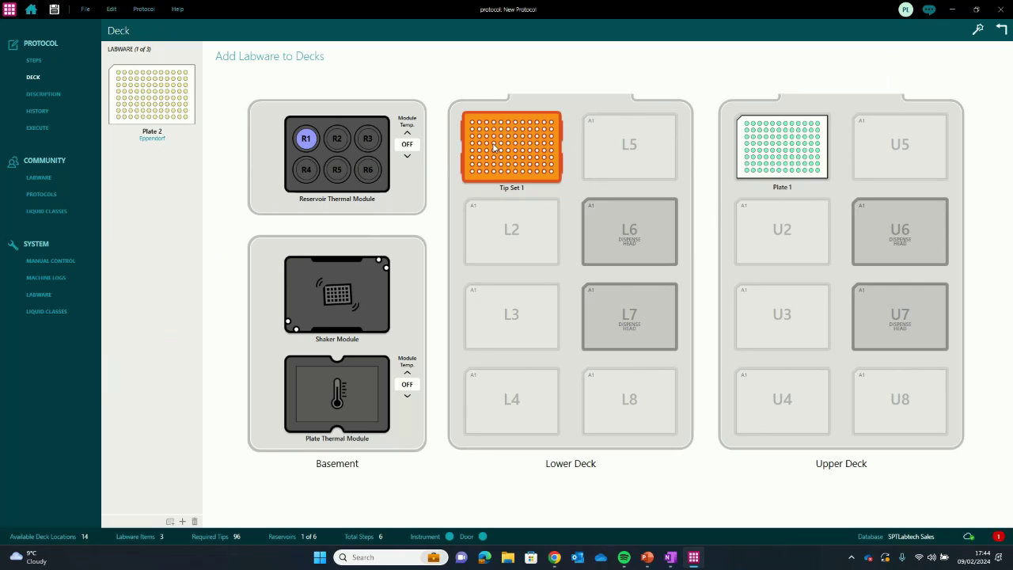
{"action": "left_click_drag", "start_coordinate": [114, 80], "coordinate": [779, 226]}
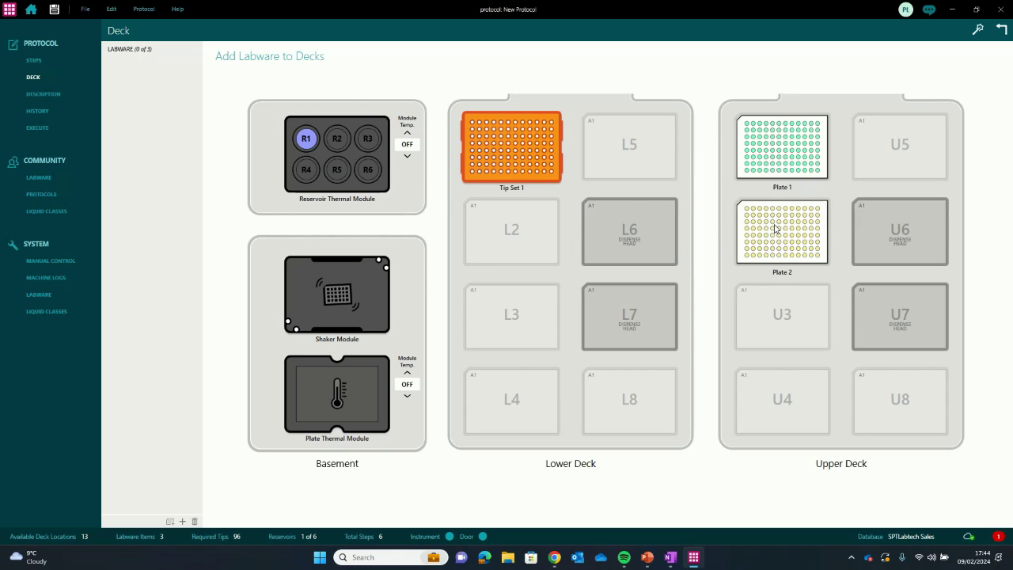
{"action": "left_click", "coordinate": [1002, 30]}
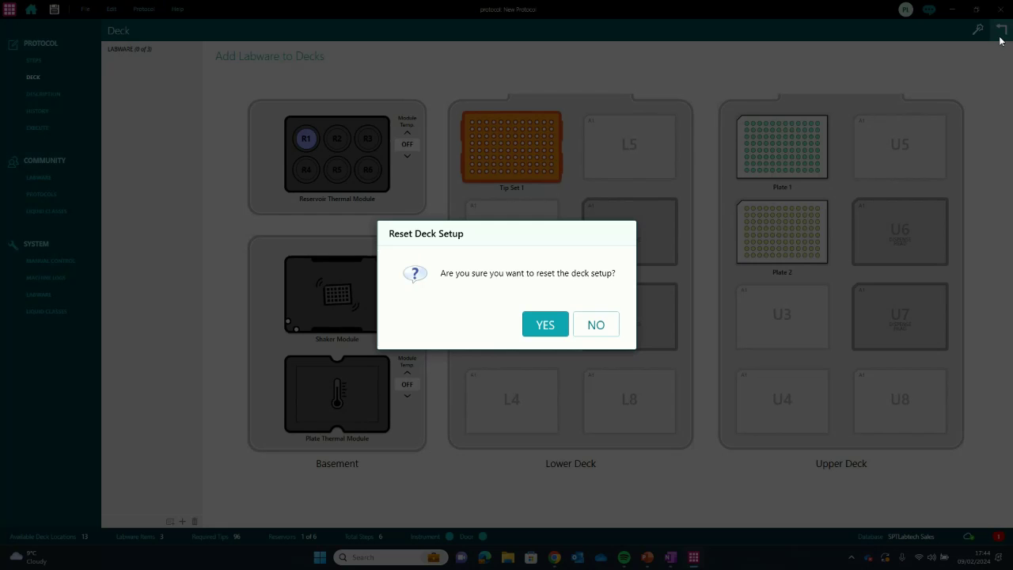
{"action": "left_click", "coordinate": [544, 323]}
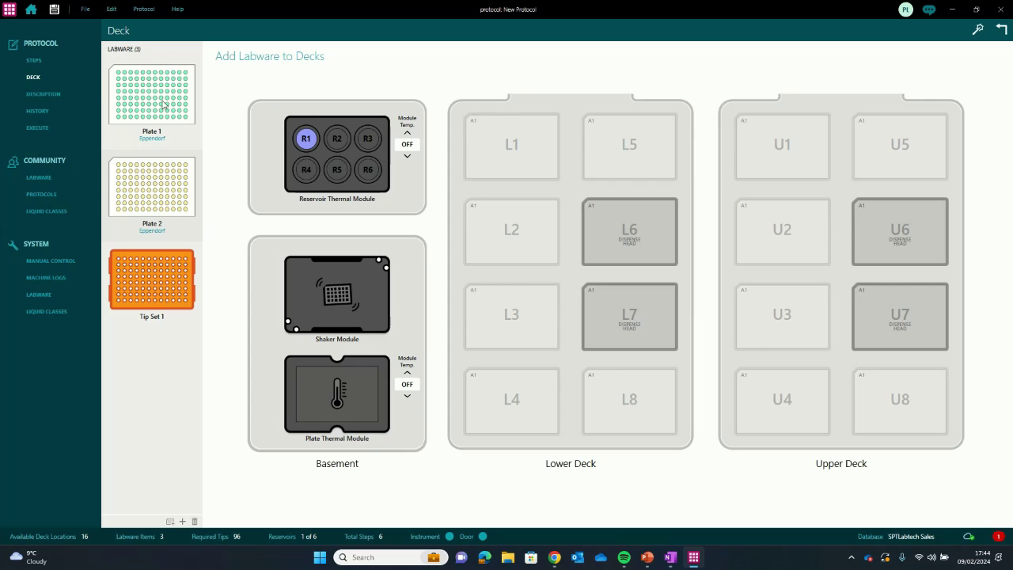
Step: Auto-populate the deck and begin a short test protocol description
{"action": "left_click", "coordinate": [977, 30]}
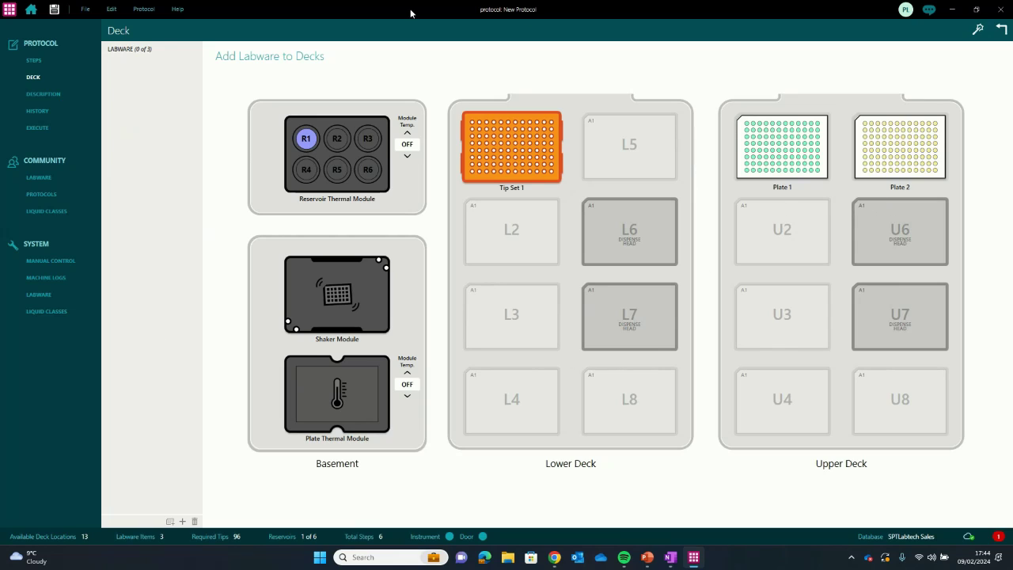
{"action": "left_click", "coordinate": [43, 94]}
{"action": "left_click", "coordinate": [393, 168]}
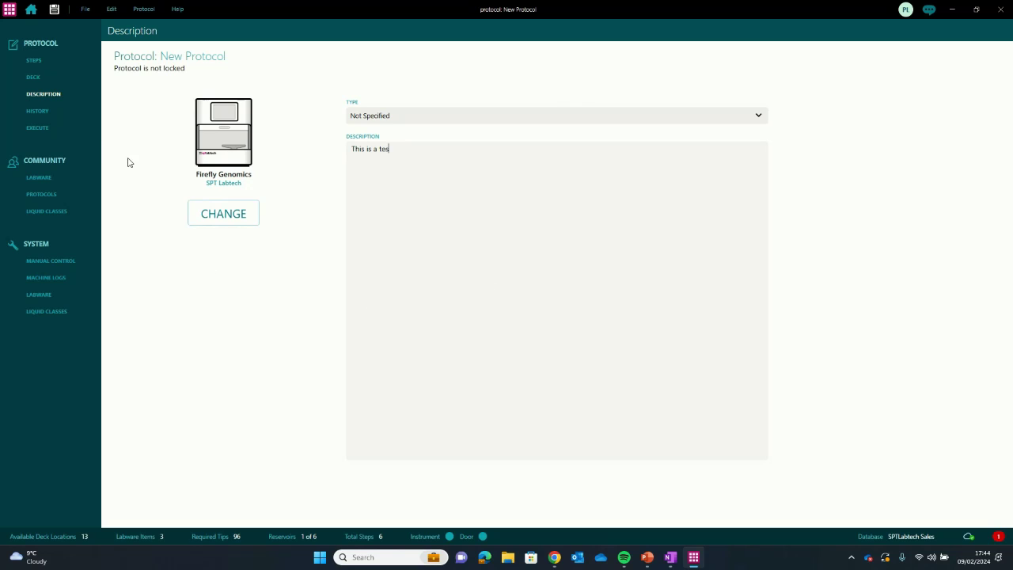
Step: Check the empty protocol history, then review the New Protocol summary and its validation warnings
{"action": "left_click", "coordinate": [38, 111]}
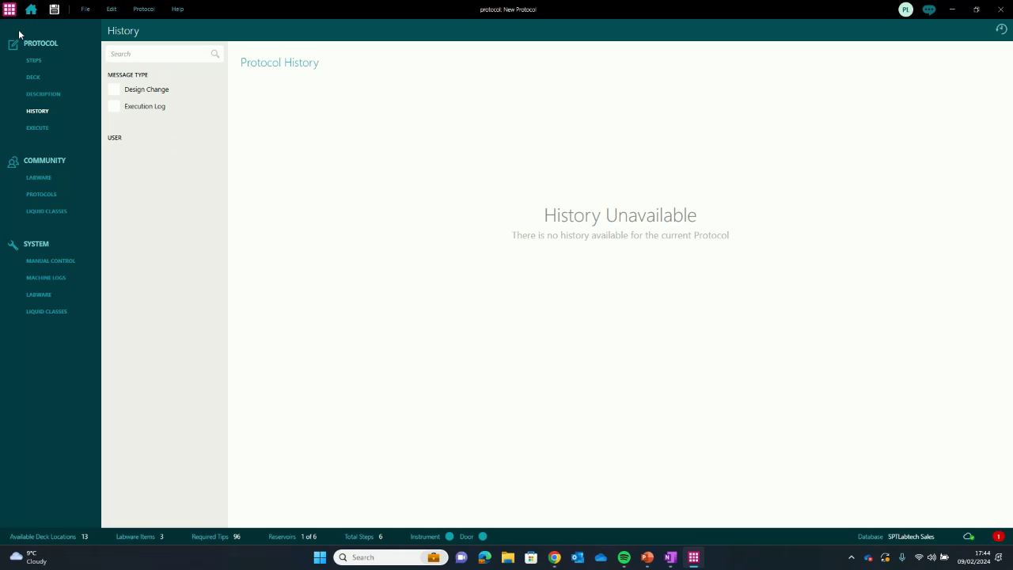
{"action": "left_click", "coordinate": [36, 128]}
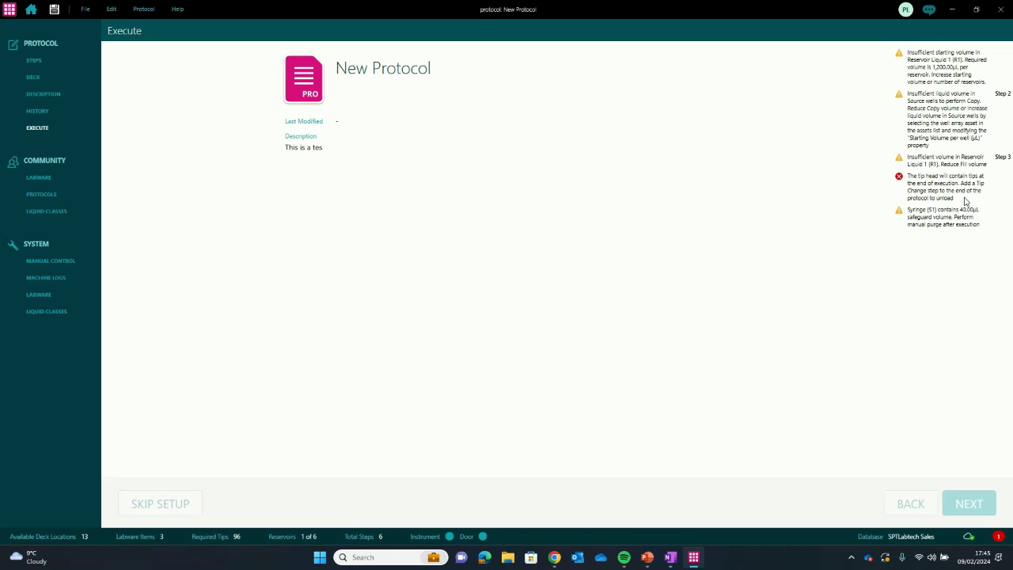
Step: Add a seventh Load/Change Tips step returning the 50µL tips to Tip Set 1, clearing the tip-head warning
{"action": "left_click", "coordinate": [34, 62]}
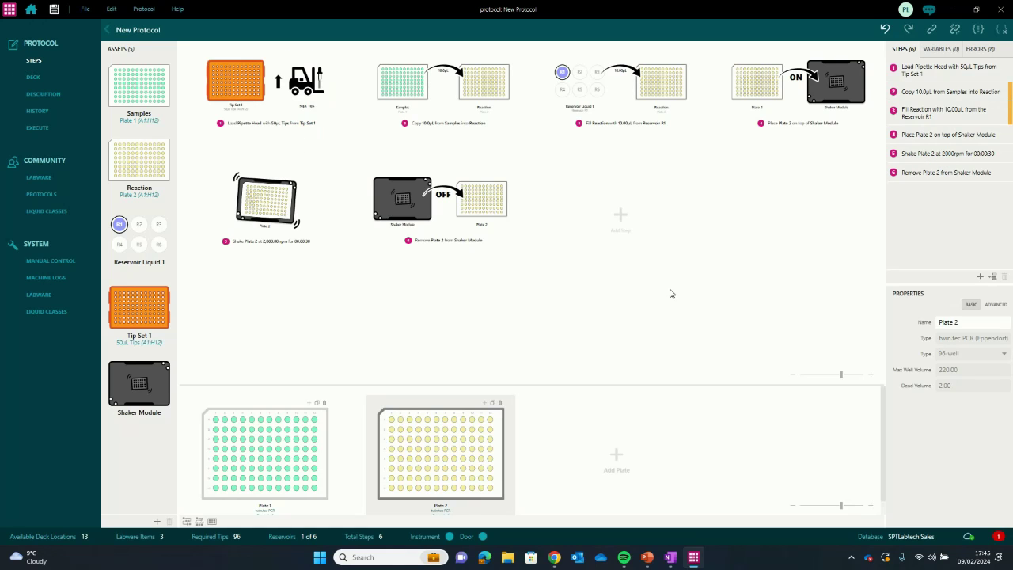
{"action": "left_click", "coordinate": [620, 217]}
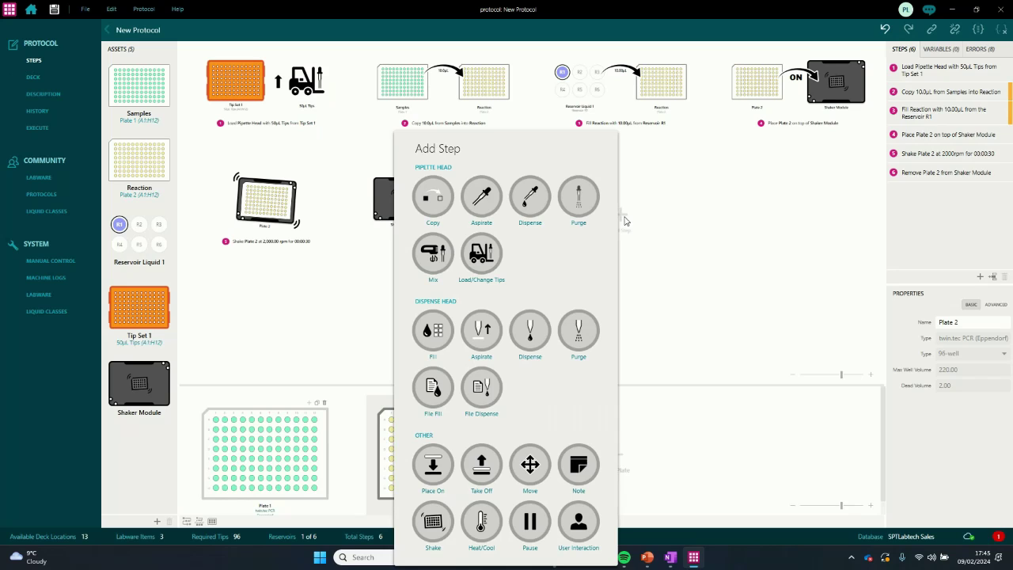
{"action": "left_click", "coordinate": [485, 256]}
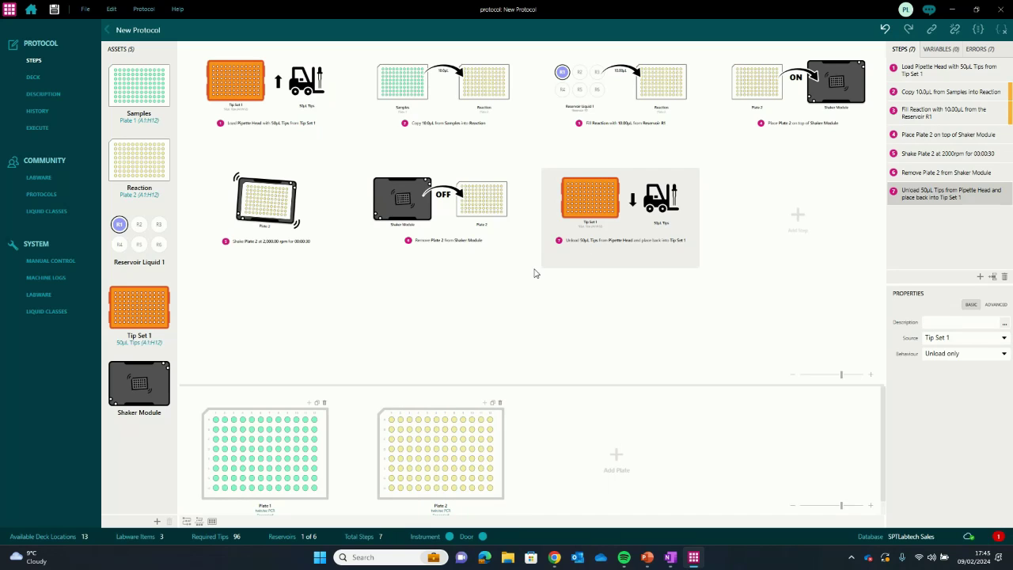
{"action": "left_click", "coordinate": [37, 129]}
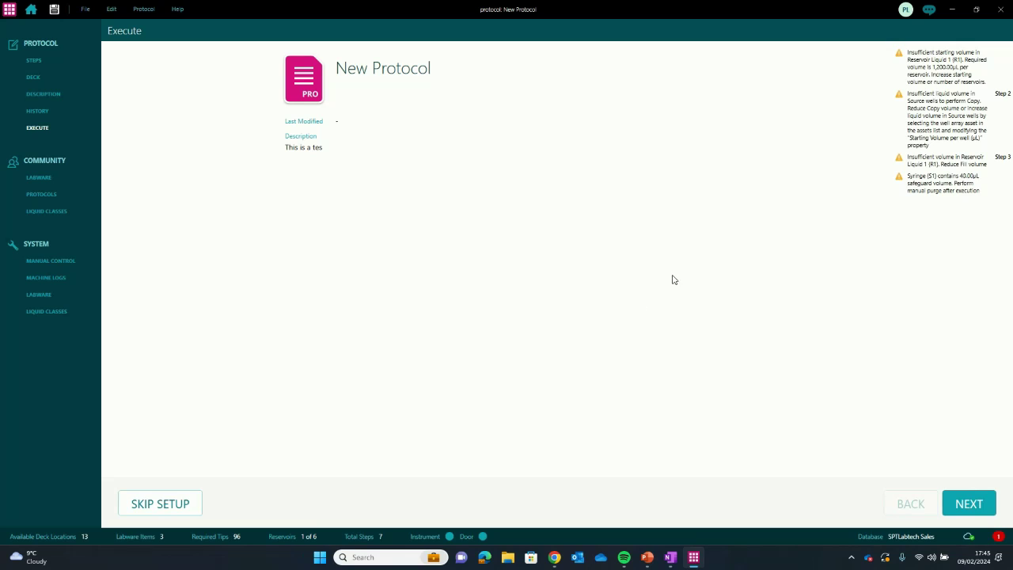
Step: Review required consumables and confirm the instrument is empty, the dispense head checked and the syringe in S1
{"action": "left_click", "coordinate": [977, 503]}
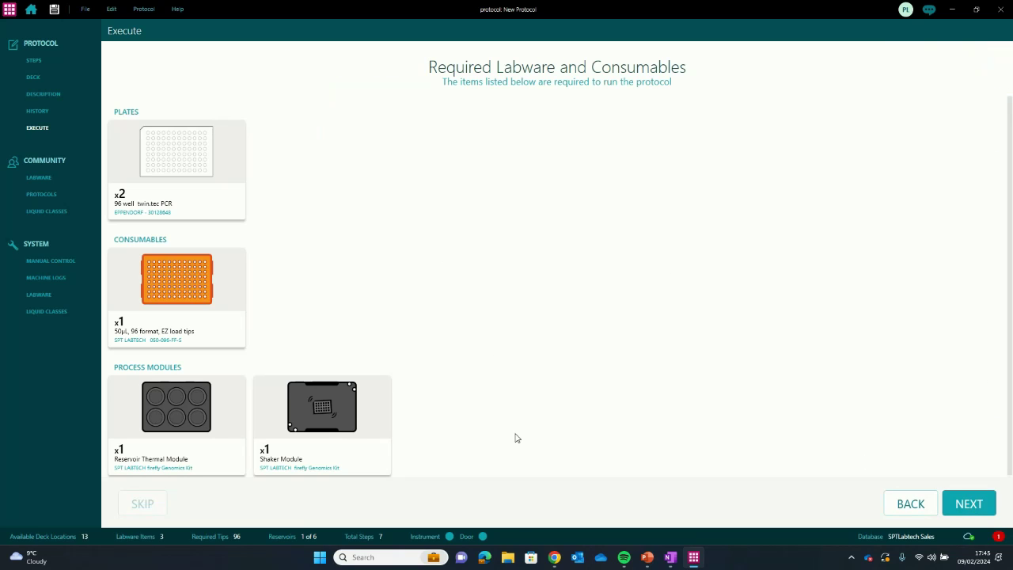
{"action": "left_click", "coordinate": [974, 510]}
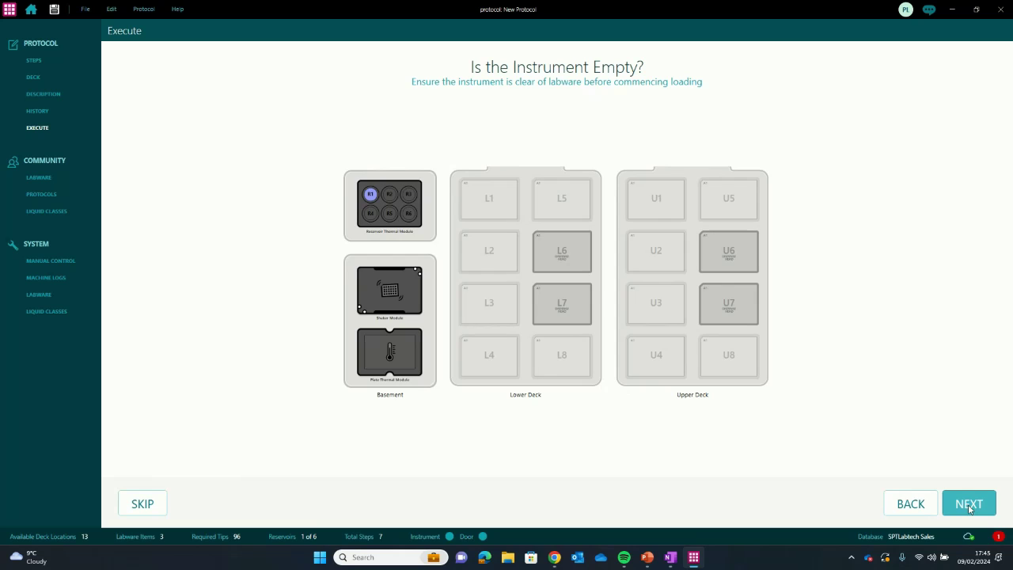
{"action": "left_click", "coordinate": [970, 509]}
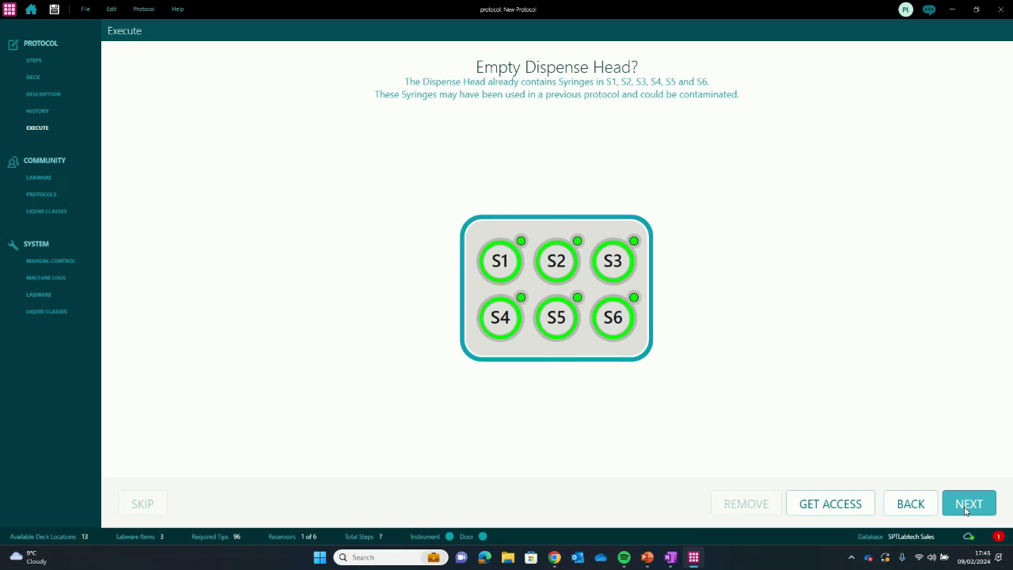
{"action": "left_click", "coordinate": [965, 511]}
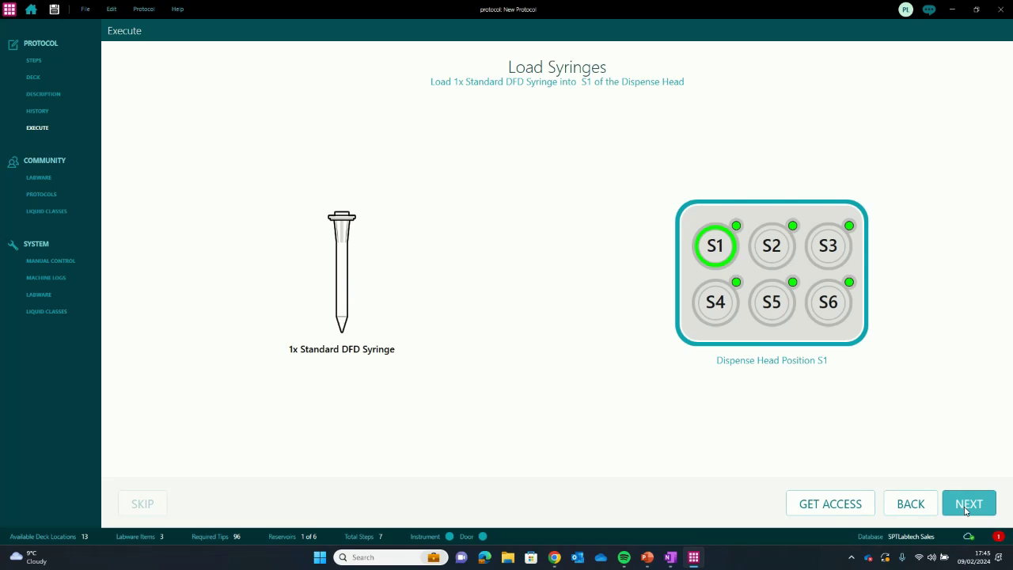
{"action": "left_click", "coordinate": [966, 509]}
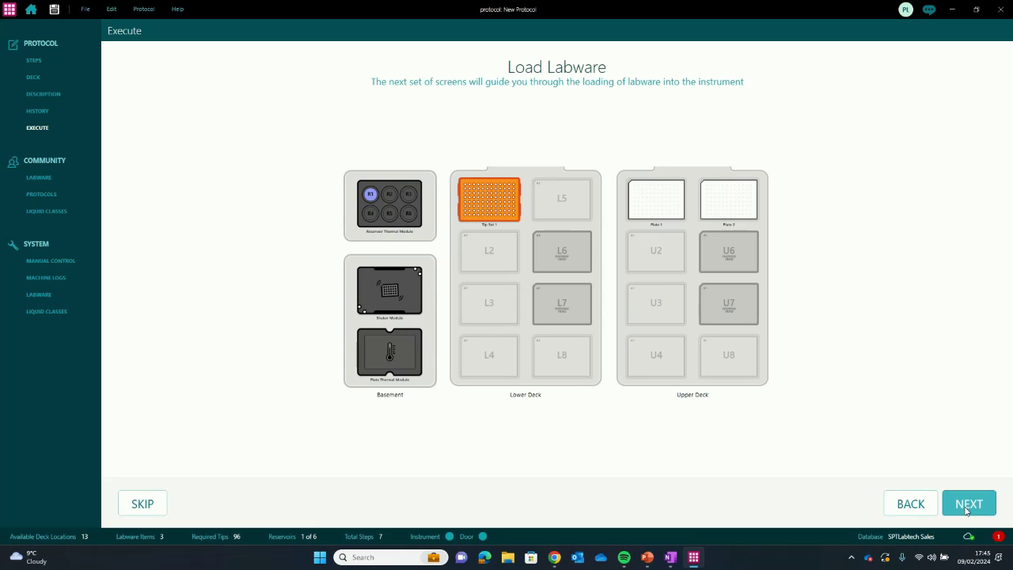
{"action": "left_click", "coordinate": [966, 509]}
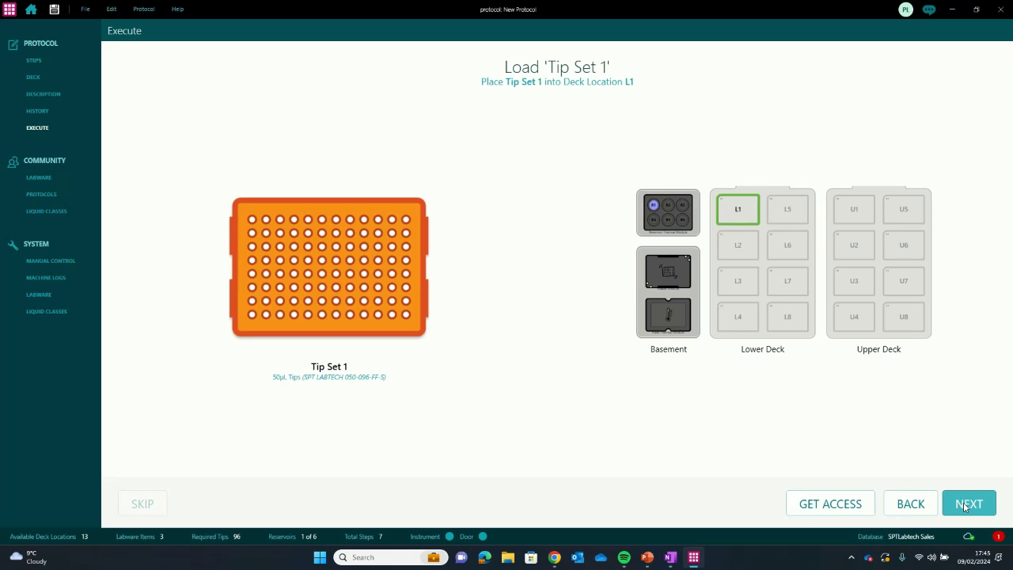
Step: Confirm Tip Set 1 in L1, Plate 1 in U1, Plate 2 in U5 and reservoir R1 loaded
{"action": "left_click", "coordinate": [965, 506]}
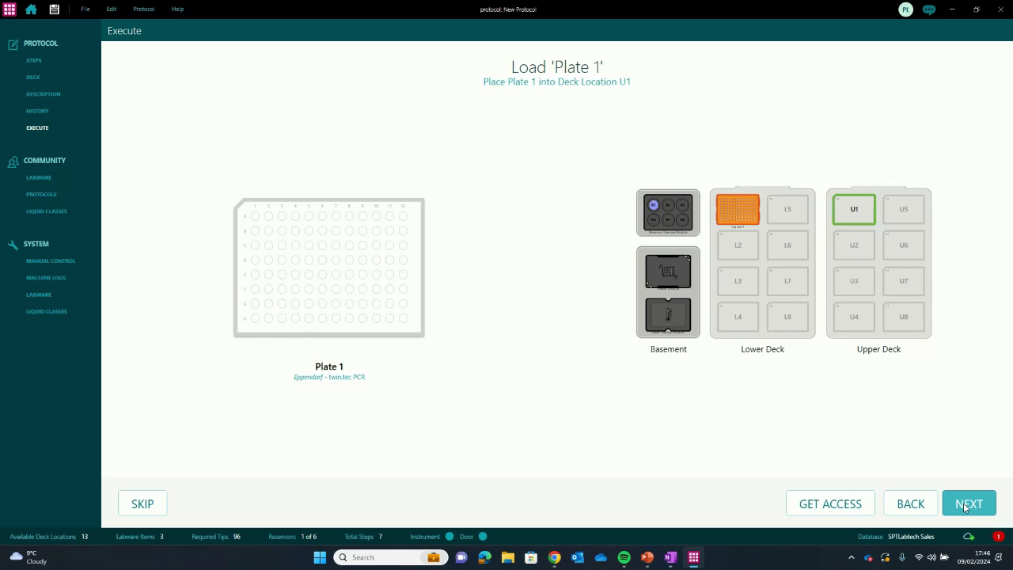
{"action": "left_click", "coordinate": [963, 502]}
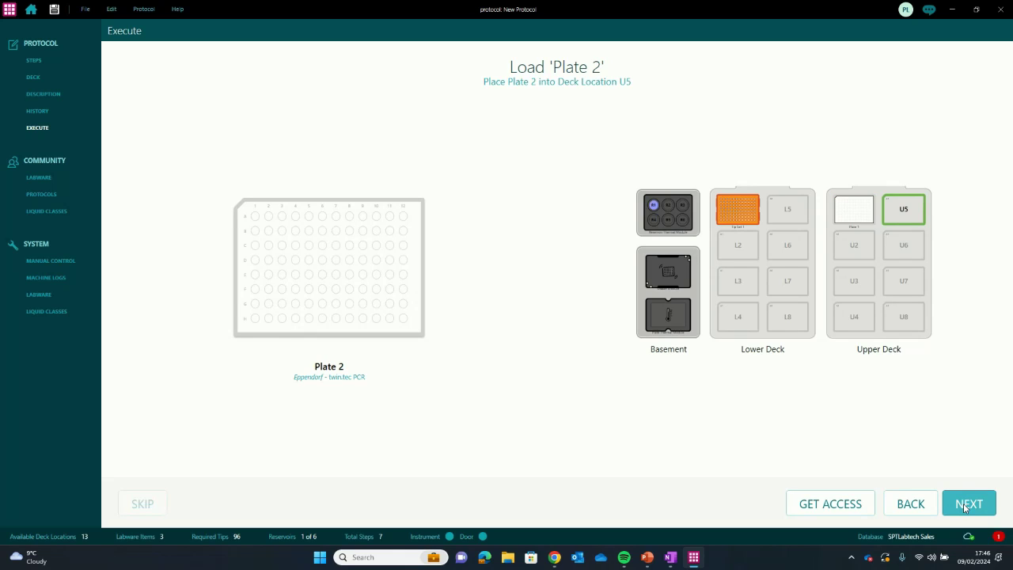
{"action": "left_click", "coordinate": [963, 503]}
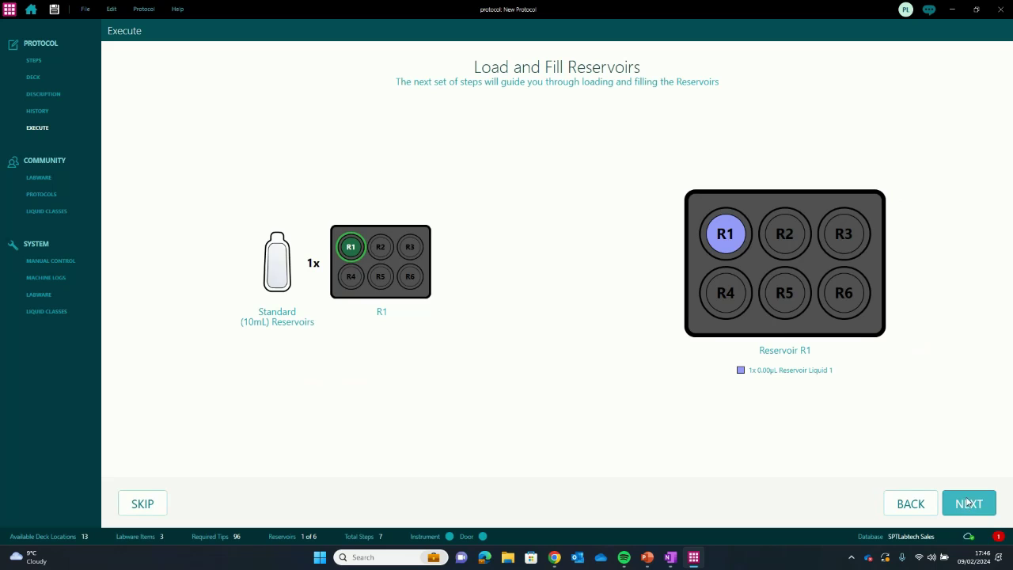
{"action": "left_click", "coordinate": [969, 504]}
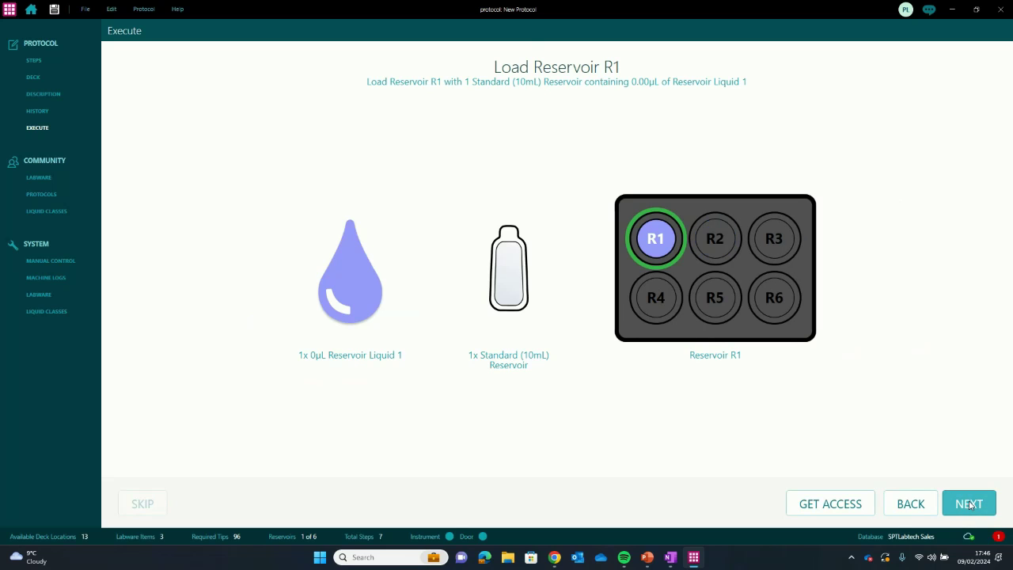
{"action": "left_click", "coordinate": [969, 504]}
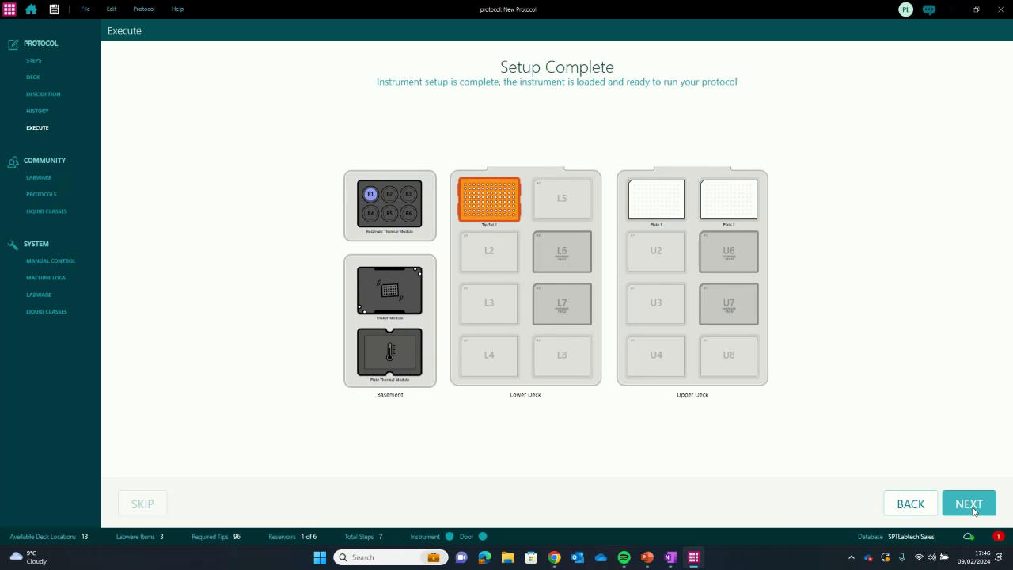
Step: Advance from Setup Complete to the run screen showing Ready at 00:00:00 with seven steps
{"action": "left_click", "coordinate": [973, 511]}
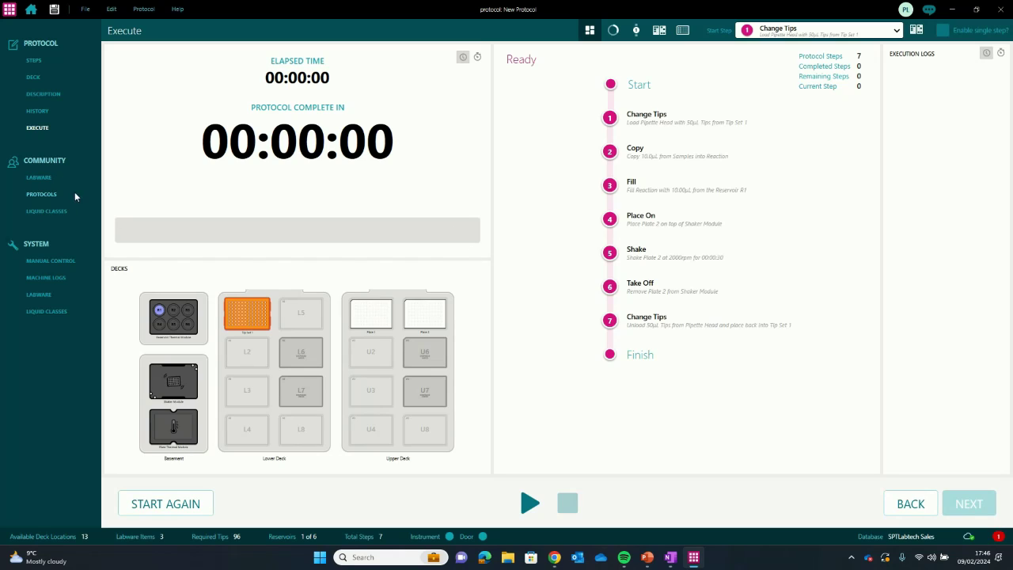
Step: Filter community labware by the Beckman Coulter manufacturer, leaving only the two Labcyte Echo plates
{"action": "left_click", "coordinate": [35, 179]}
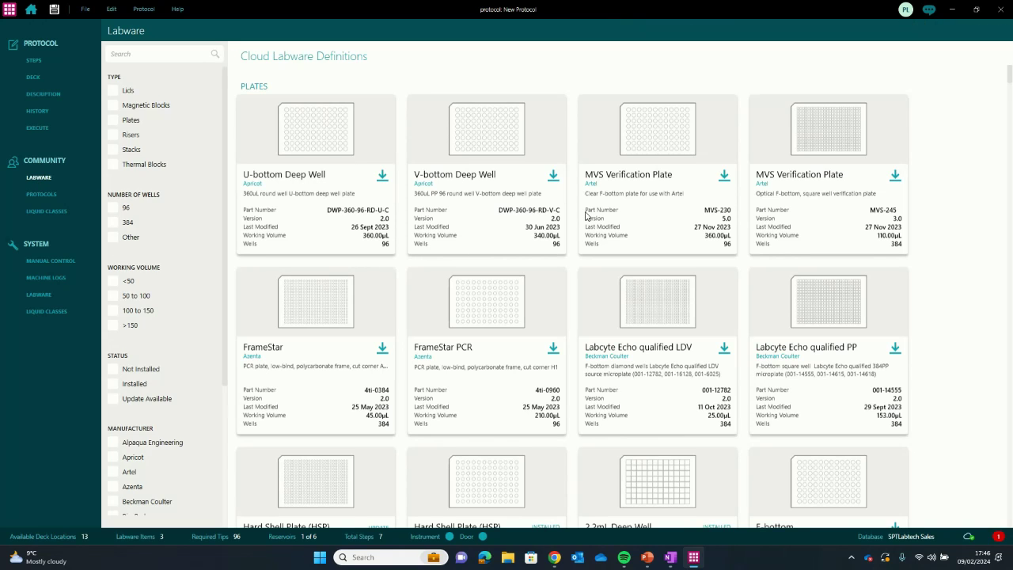
{"action": "scroll", "coordinate": [586, 215], "scroll_direction": "down", "scroll_amount": 5}
{"action": "scroll", "coordinate": [565, 227], "scroll_direction": "down", "scroll_amount": 2}
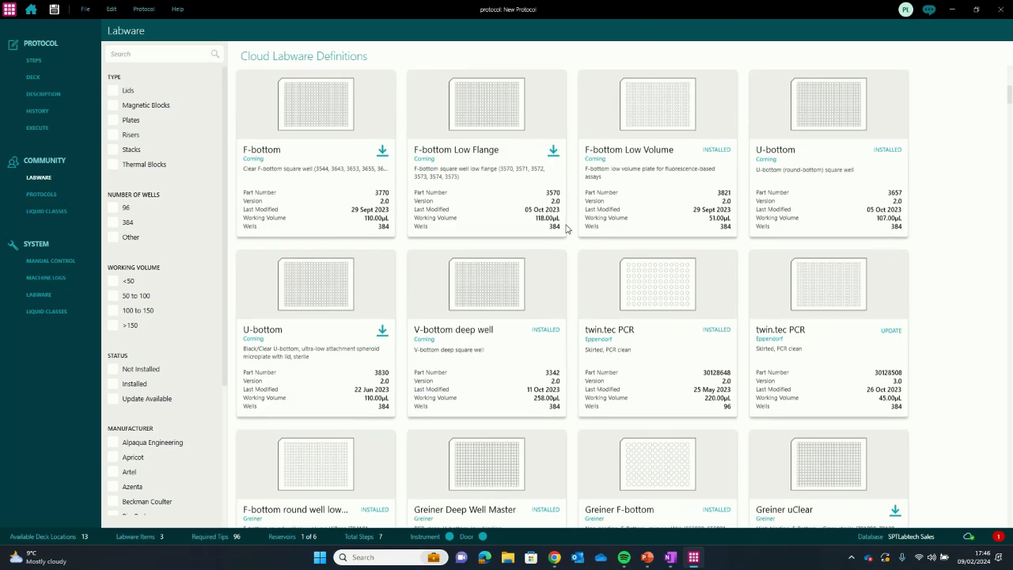
{"action": "scroll", "coordinate": [566, 227], "scroll_direction": "up", "scroll_amount": 7}
{"action": "scroll", "coordinate": [196, 287], "scroll_direction": "down", "scroll_amount": 2}
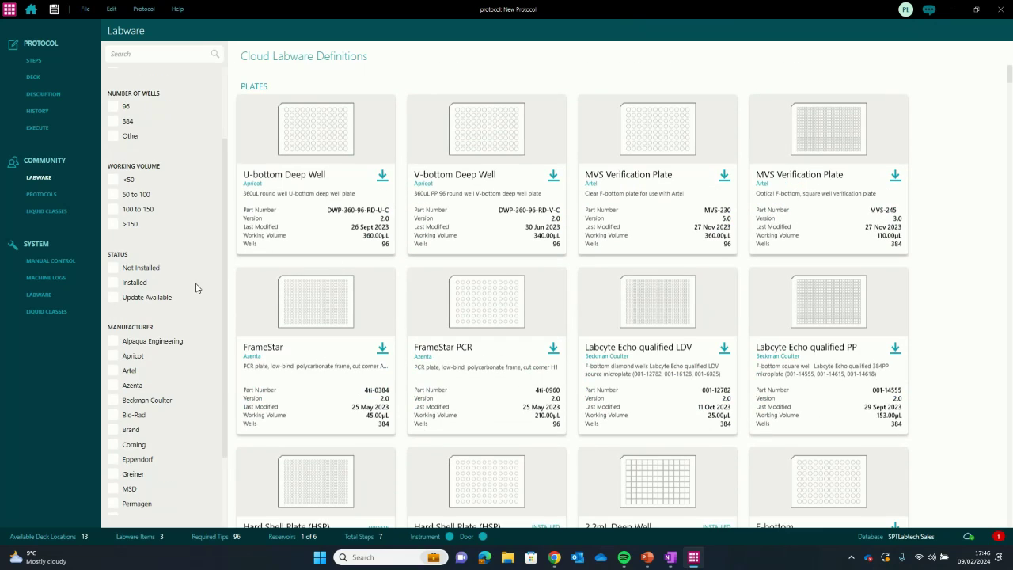
{"action": "left_click", "coordinate": [114, 400]}
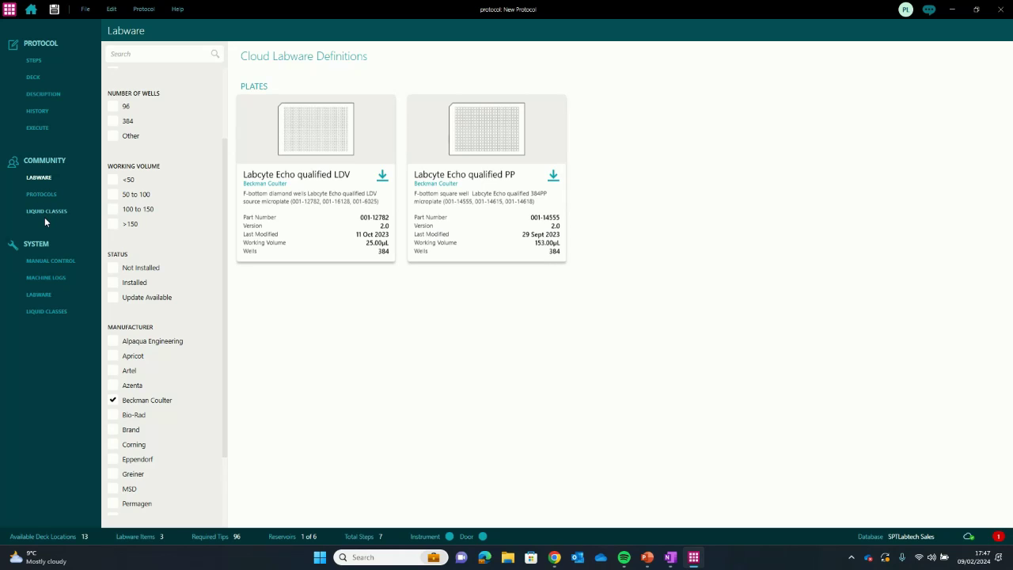
{"action": "left_click", "coordinate": [26, 177]}
Step: Open Manual Control under System to see pipette head, dispense head, deck and module controls
{"action": "left_click", "coordinate": [39, 263]}
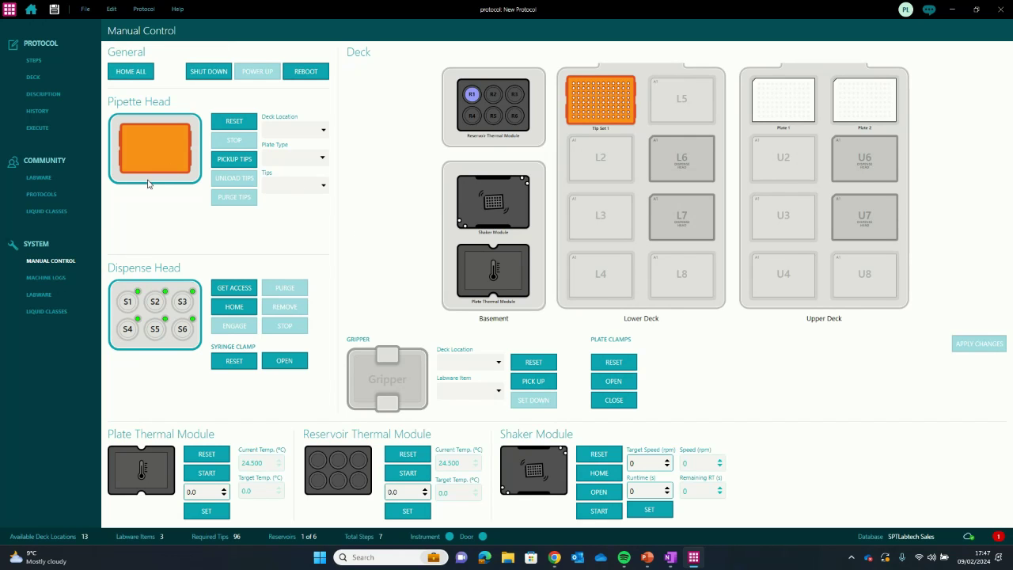